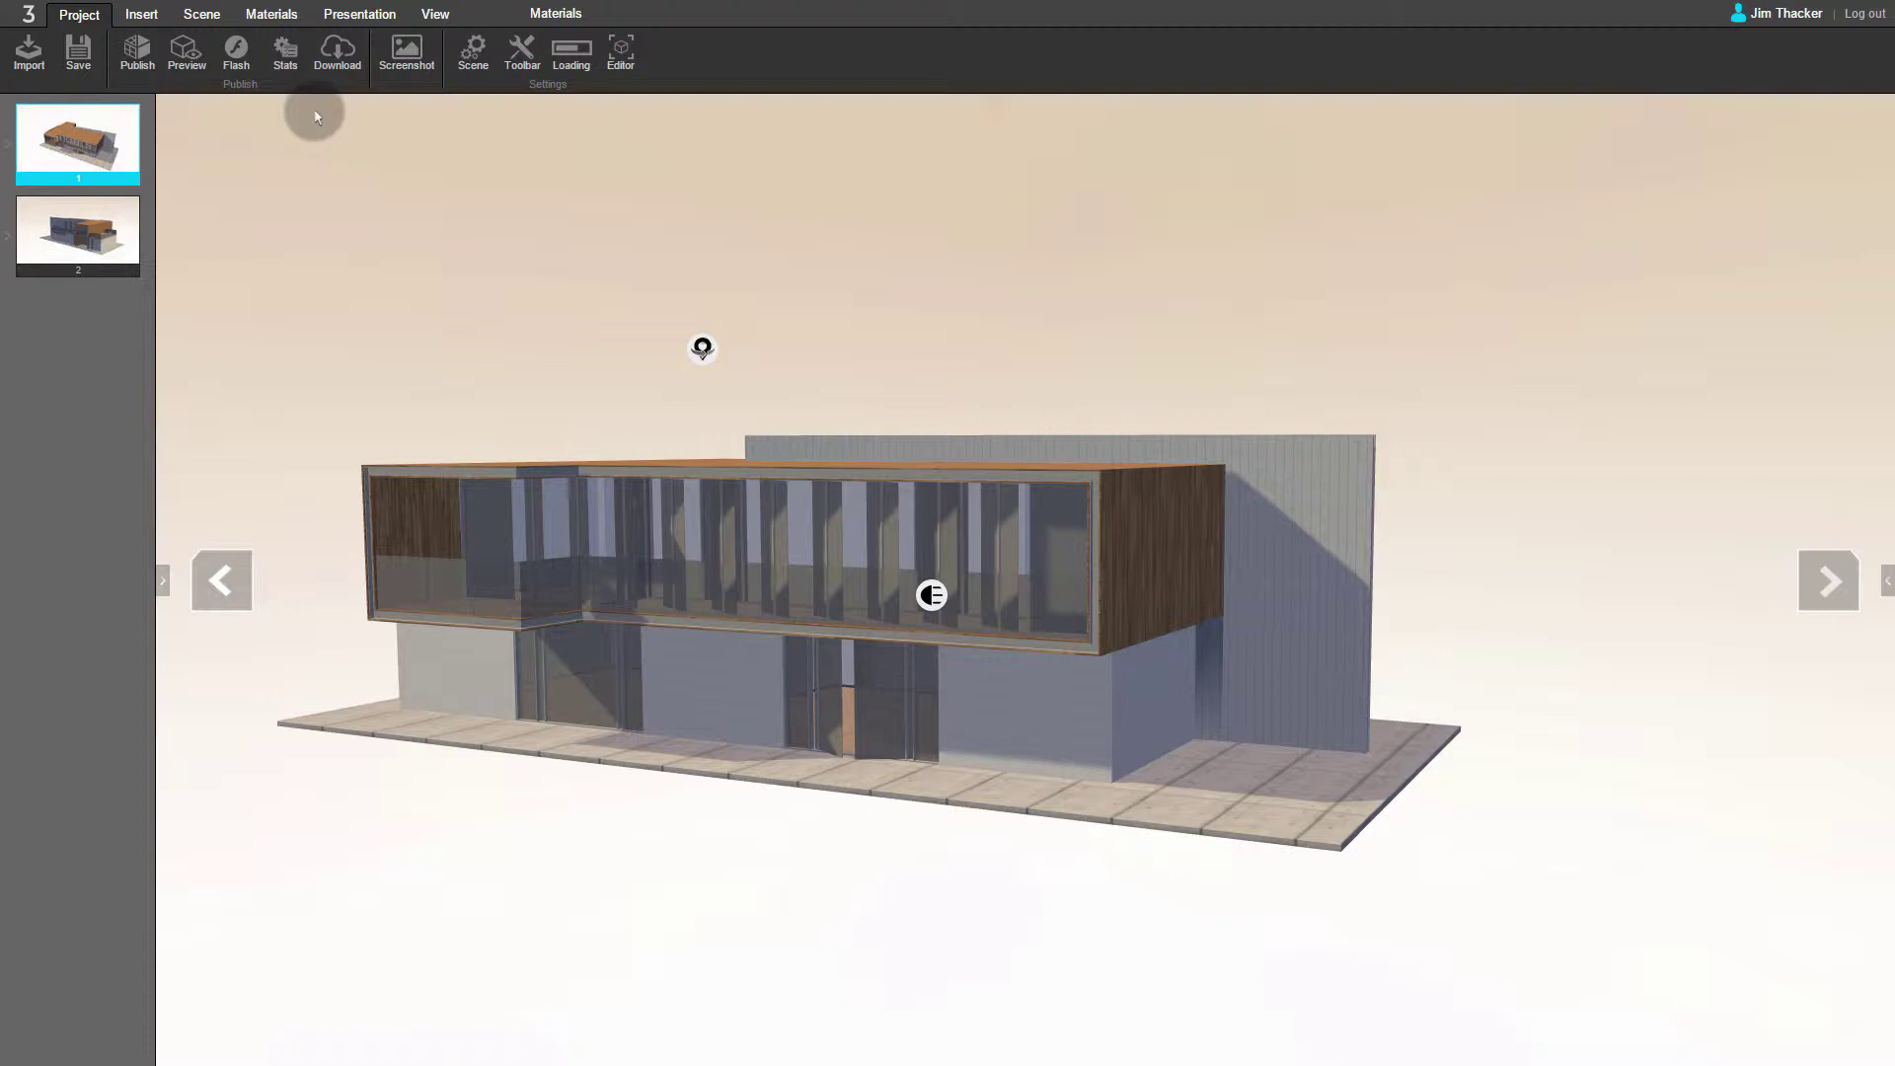
# Step: Fill the ground slab with the GREY brick material from the Standard materials library
pyautogui.click(281, 16)
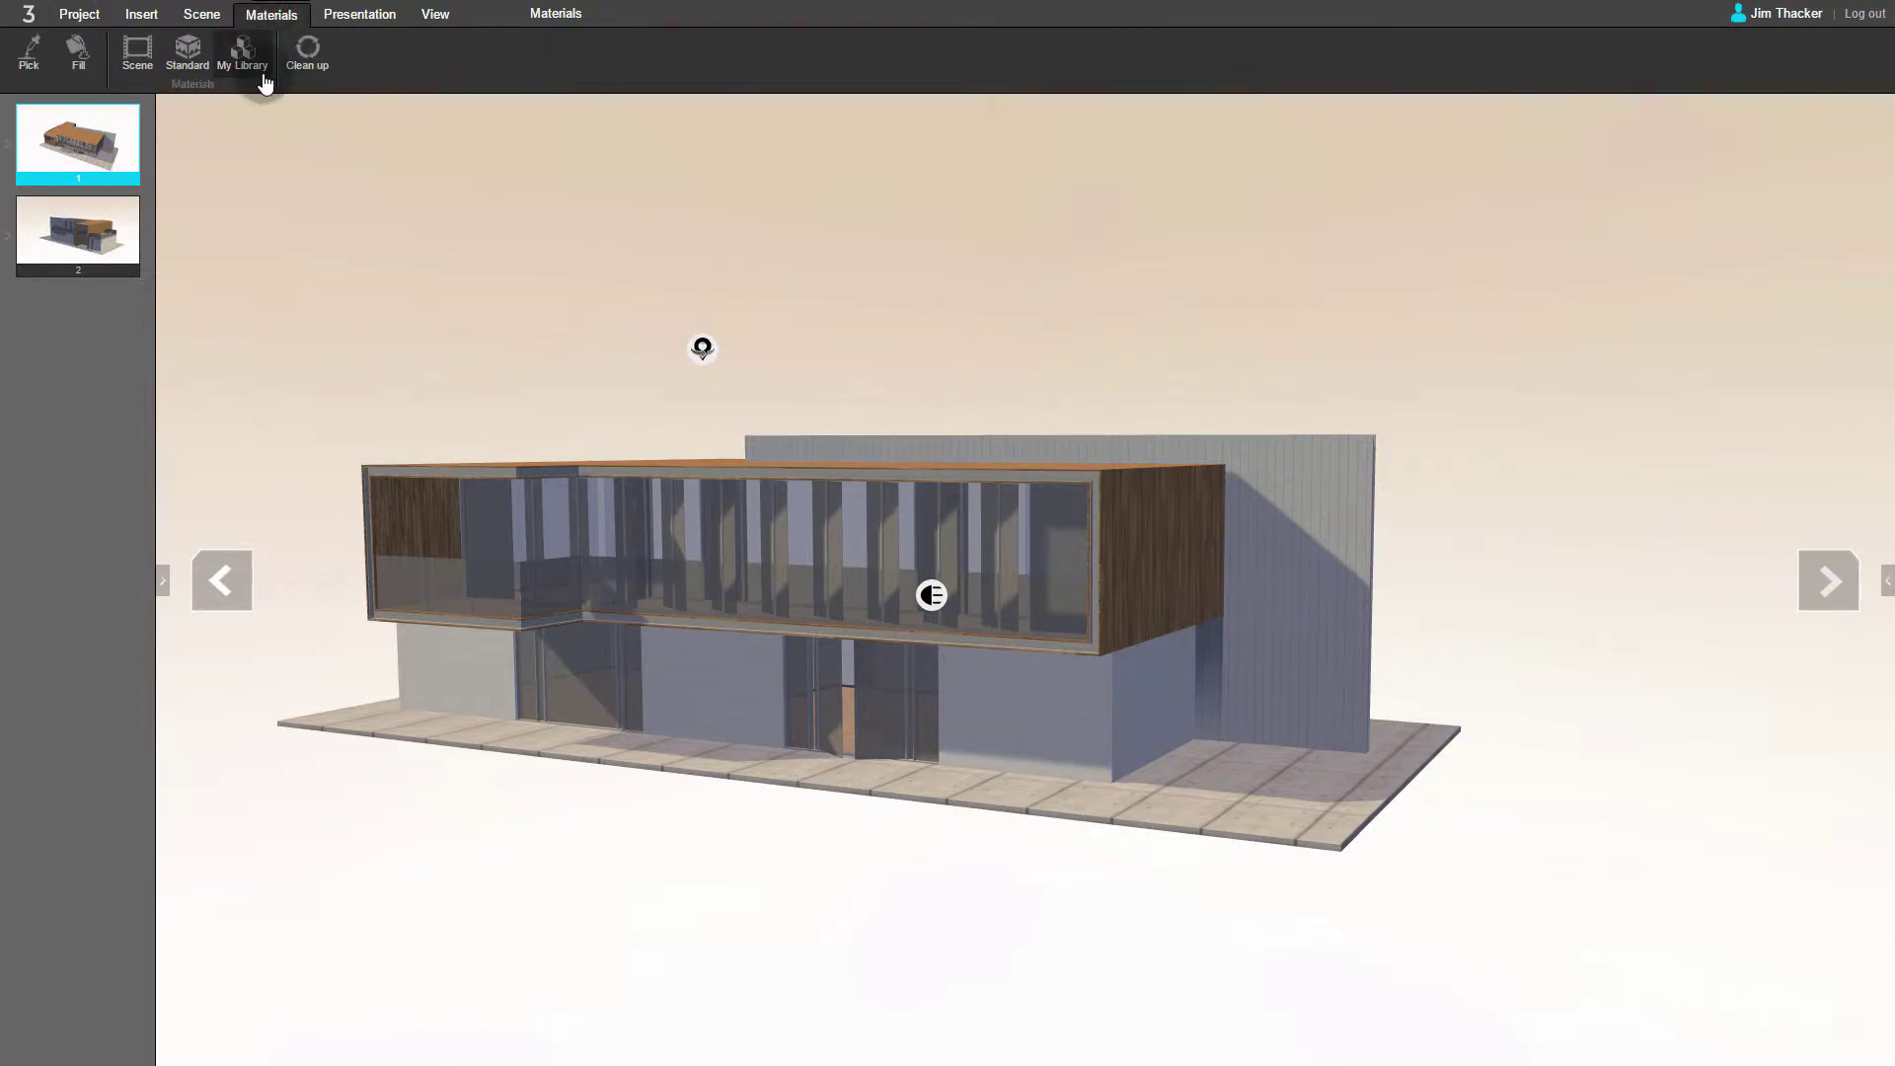
pyautogui.click(191, 52)
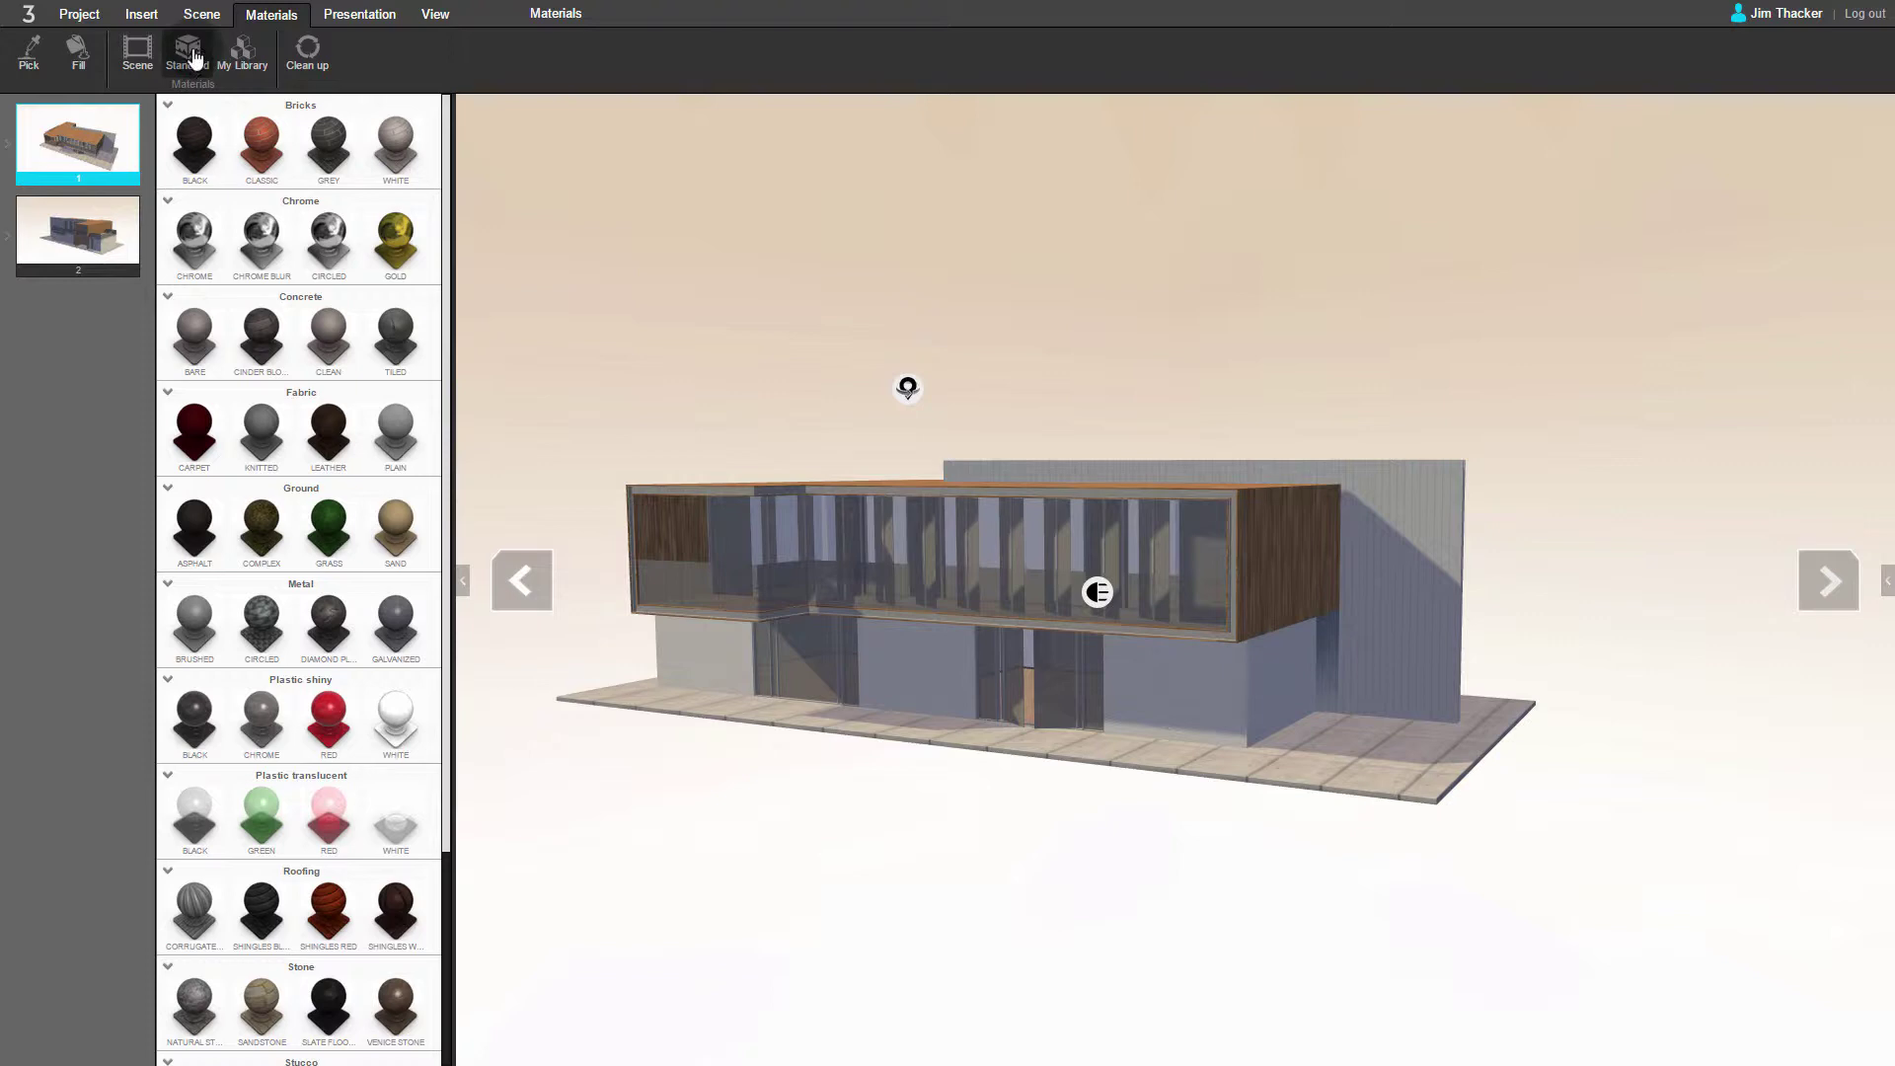
pyautogui.click(325, 144)
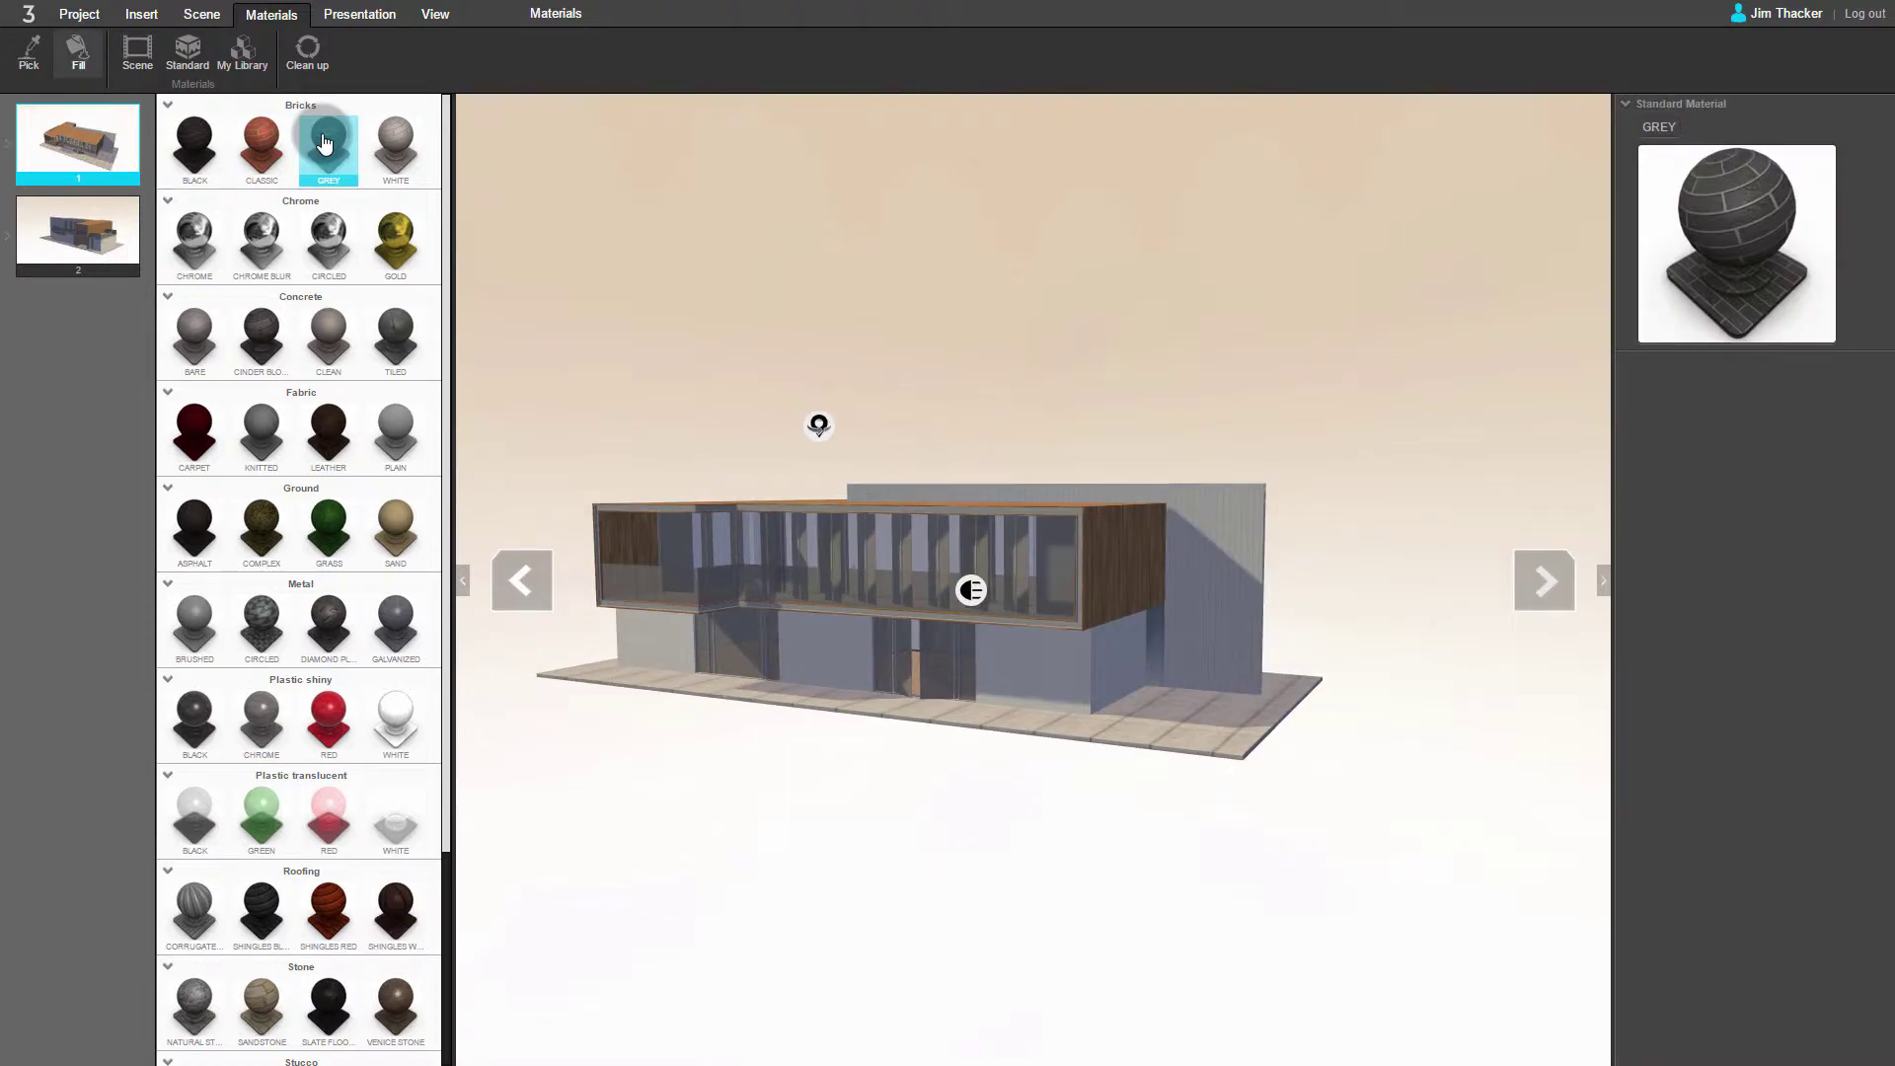
pyautogui.click(82, 69)
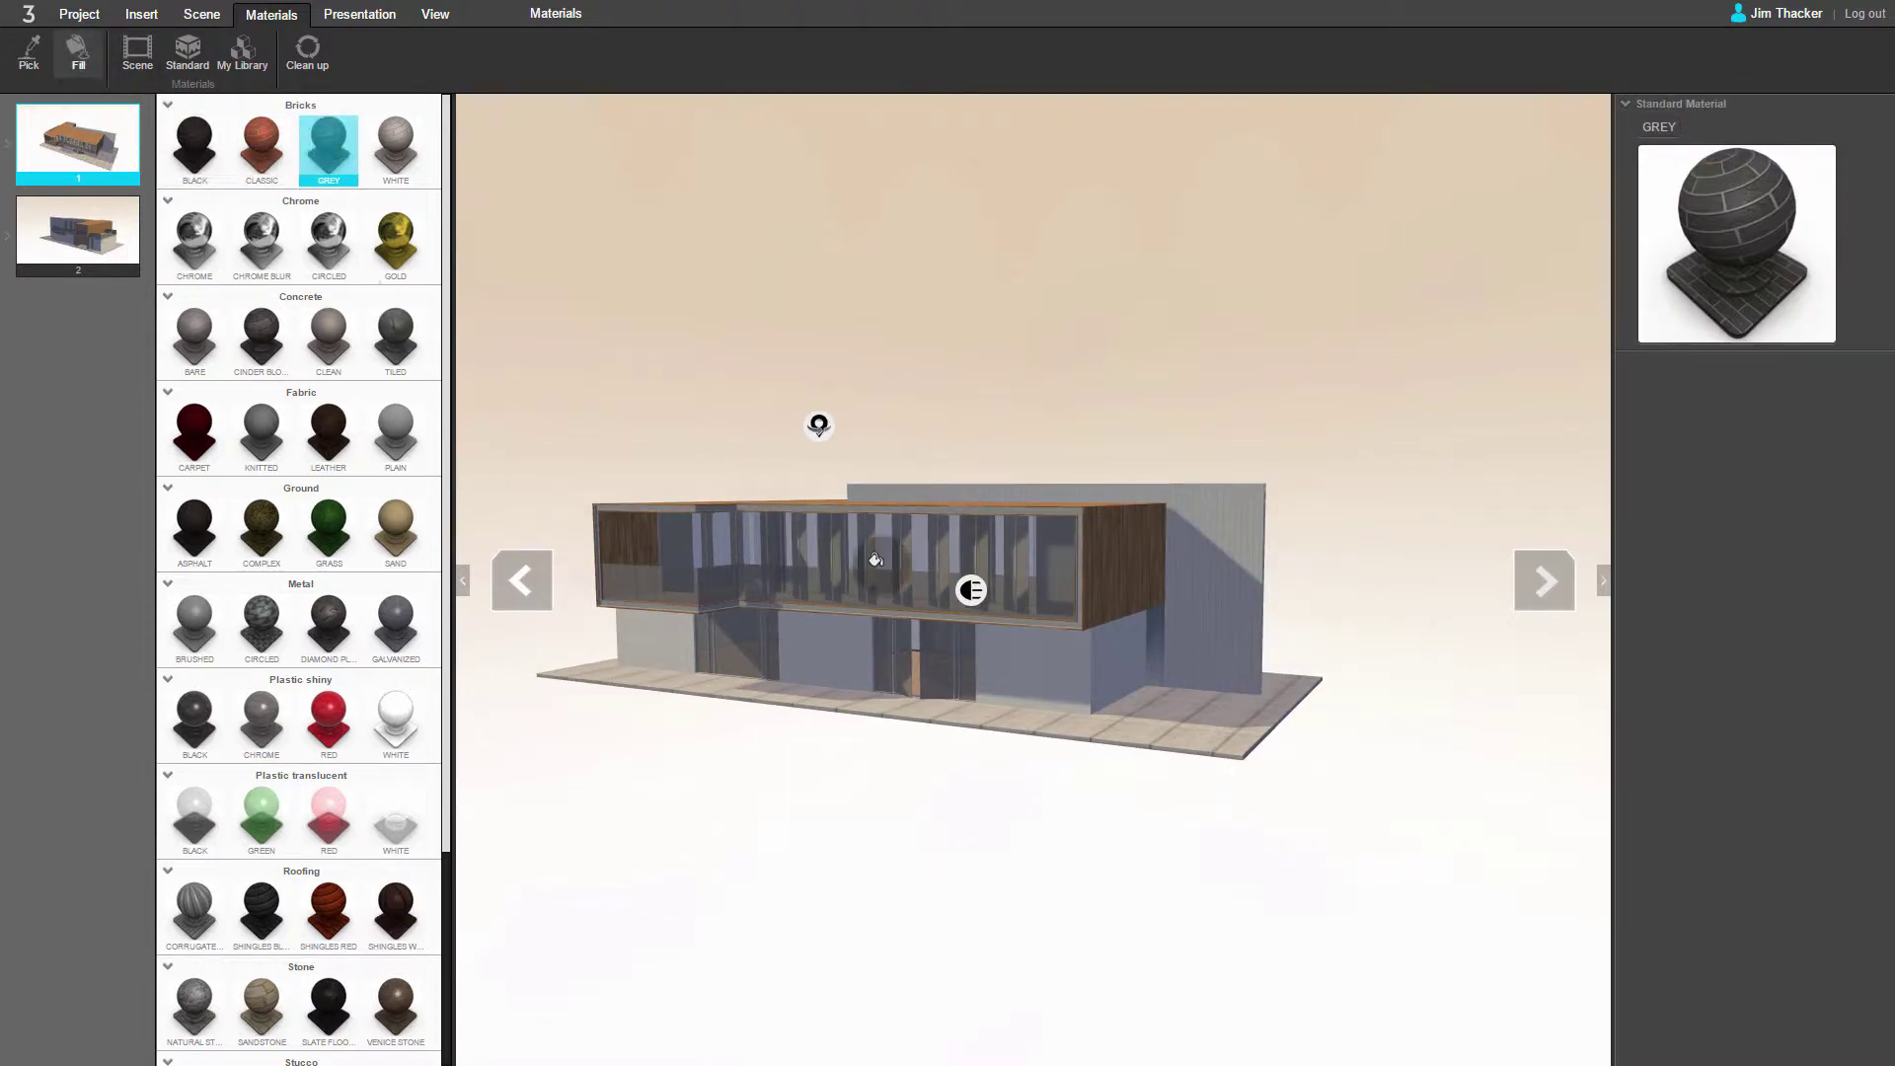
pyautogui.click(1167, 706)
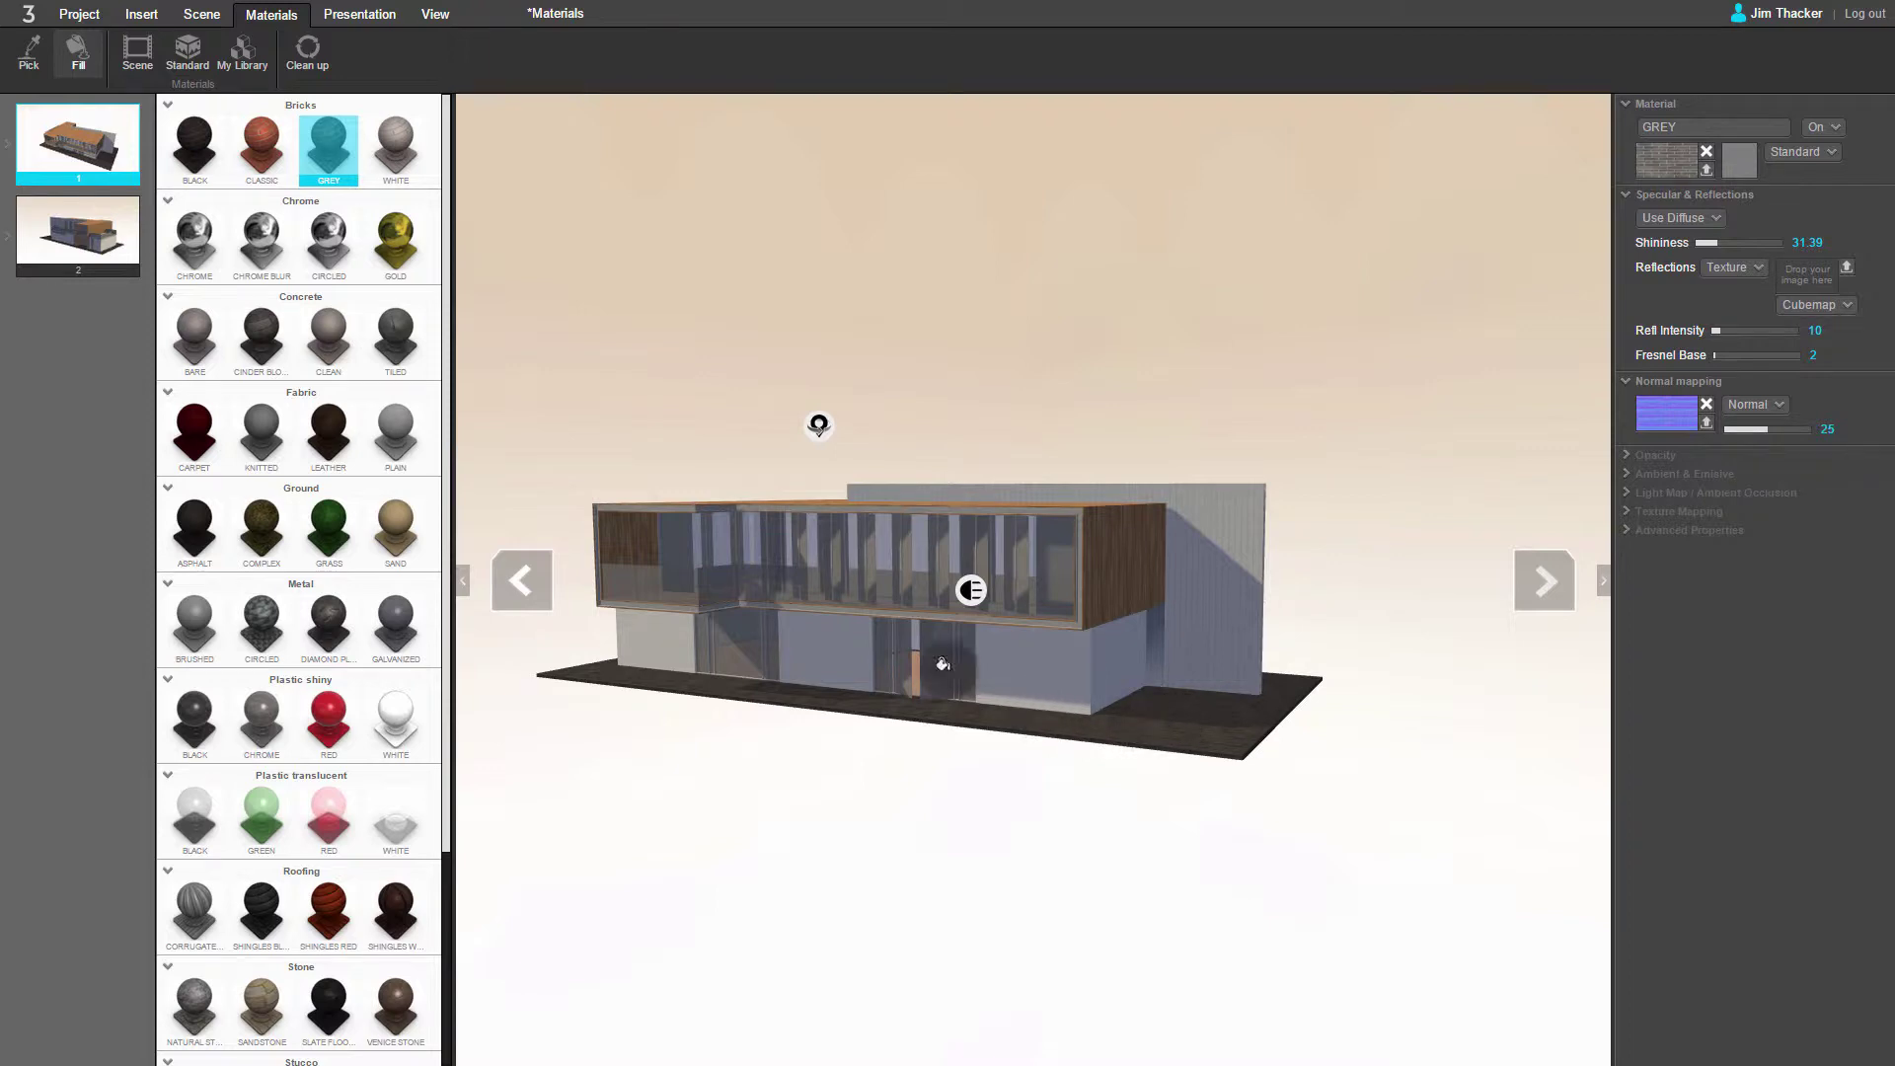
# Step: Pick the glass material (material_0) from the building and give it a dark teal diffuse colour
pyautogui.click(135, 54)
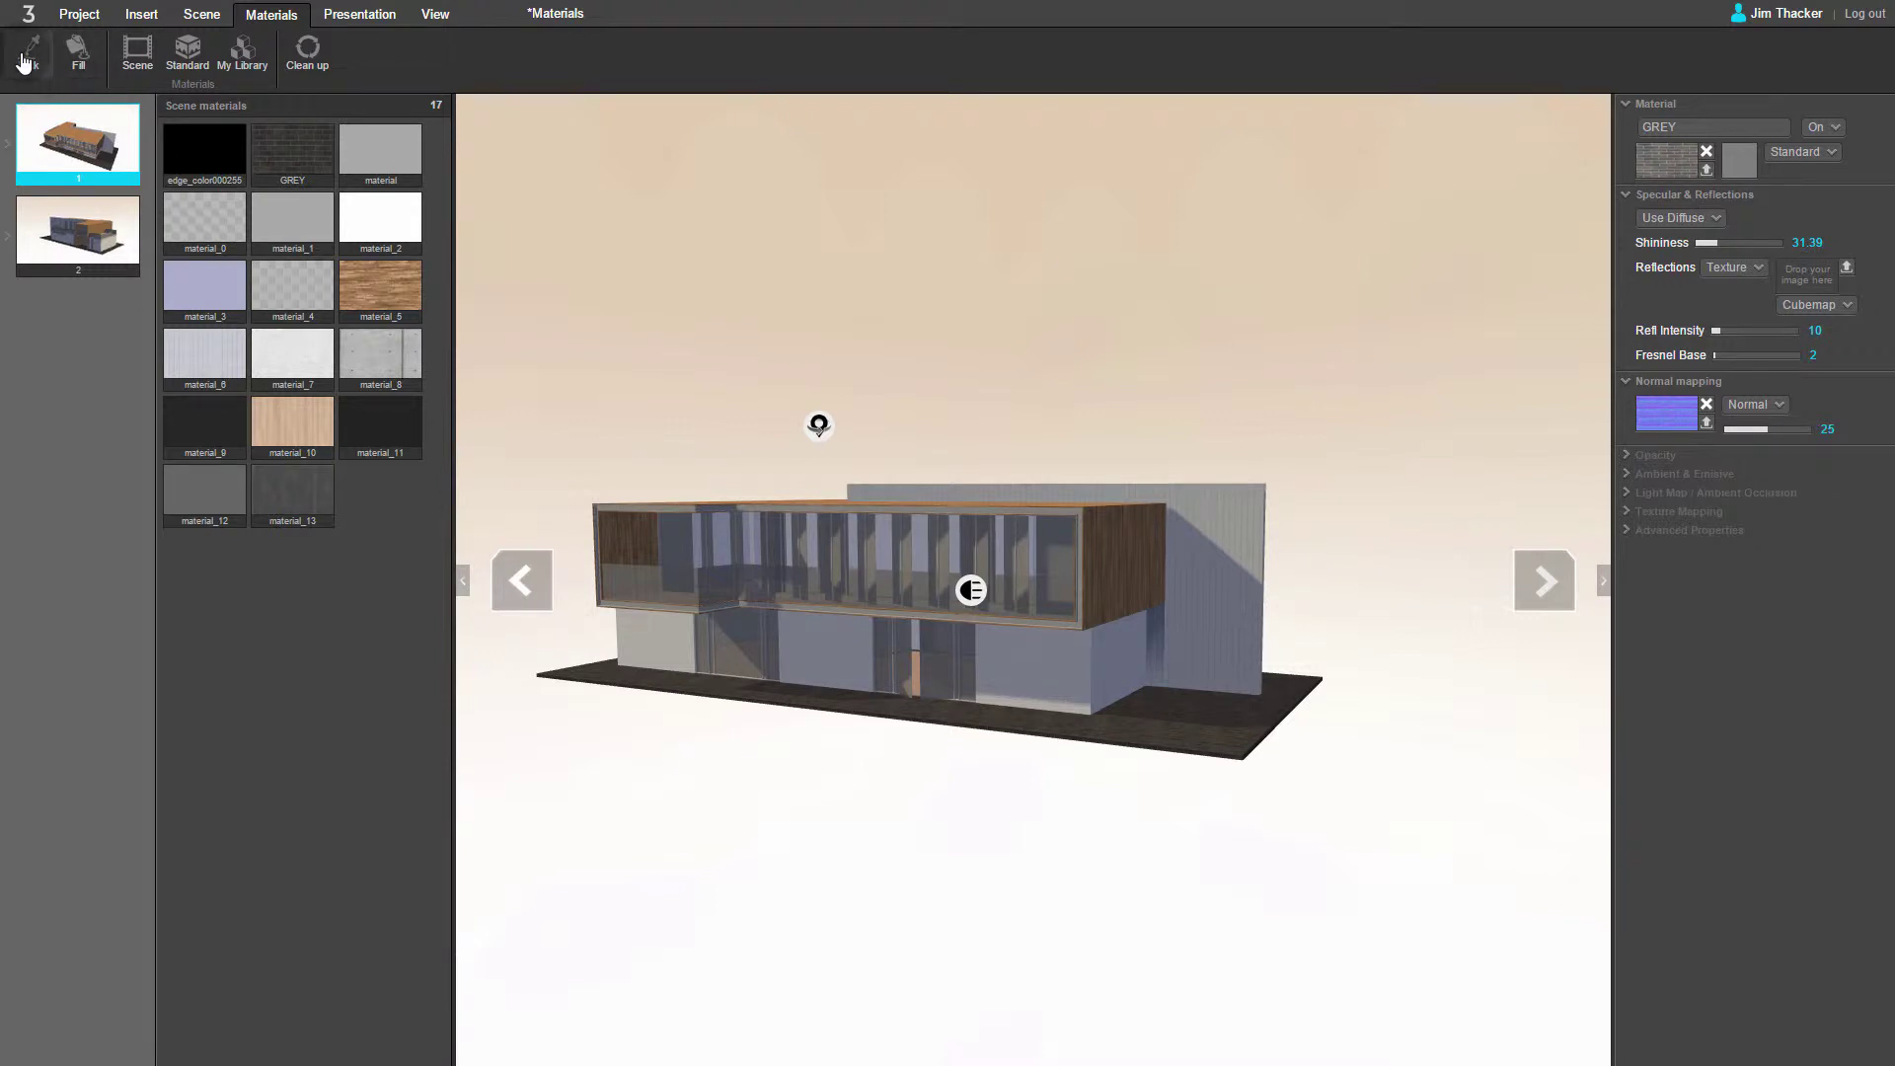
pyautogui.click(27, 54)
pyautogui.click(1054, 544)
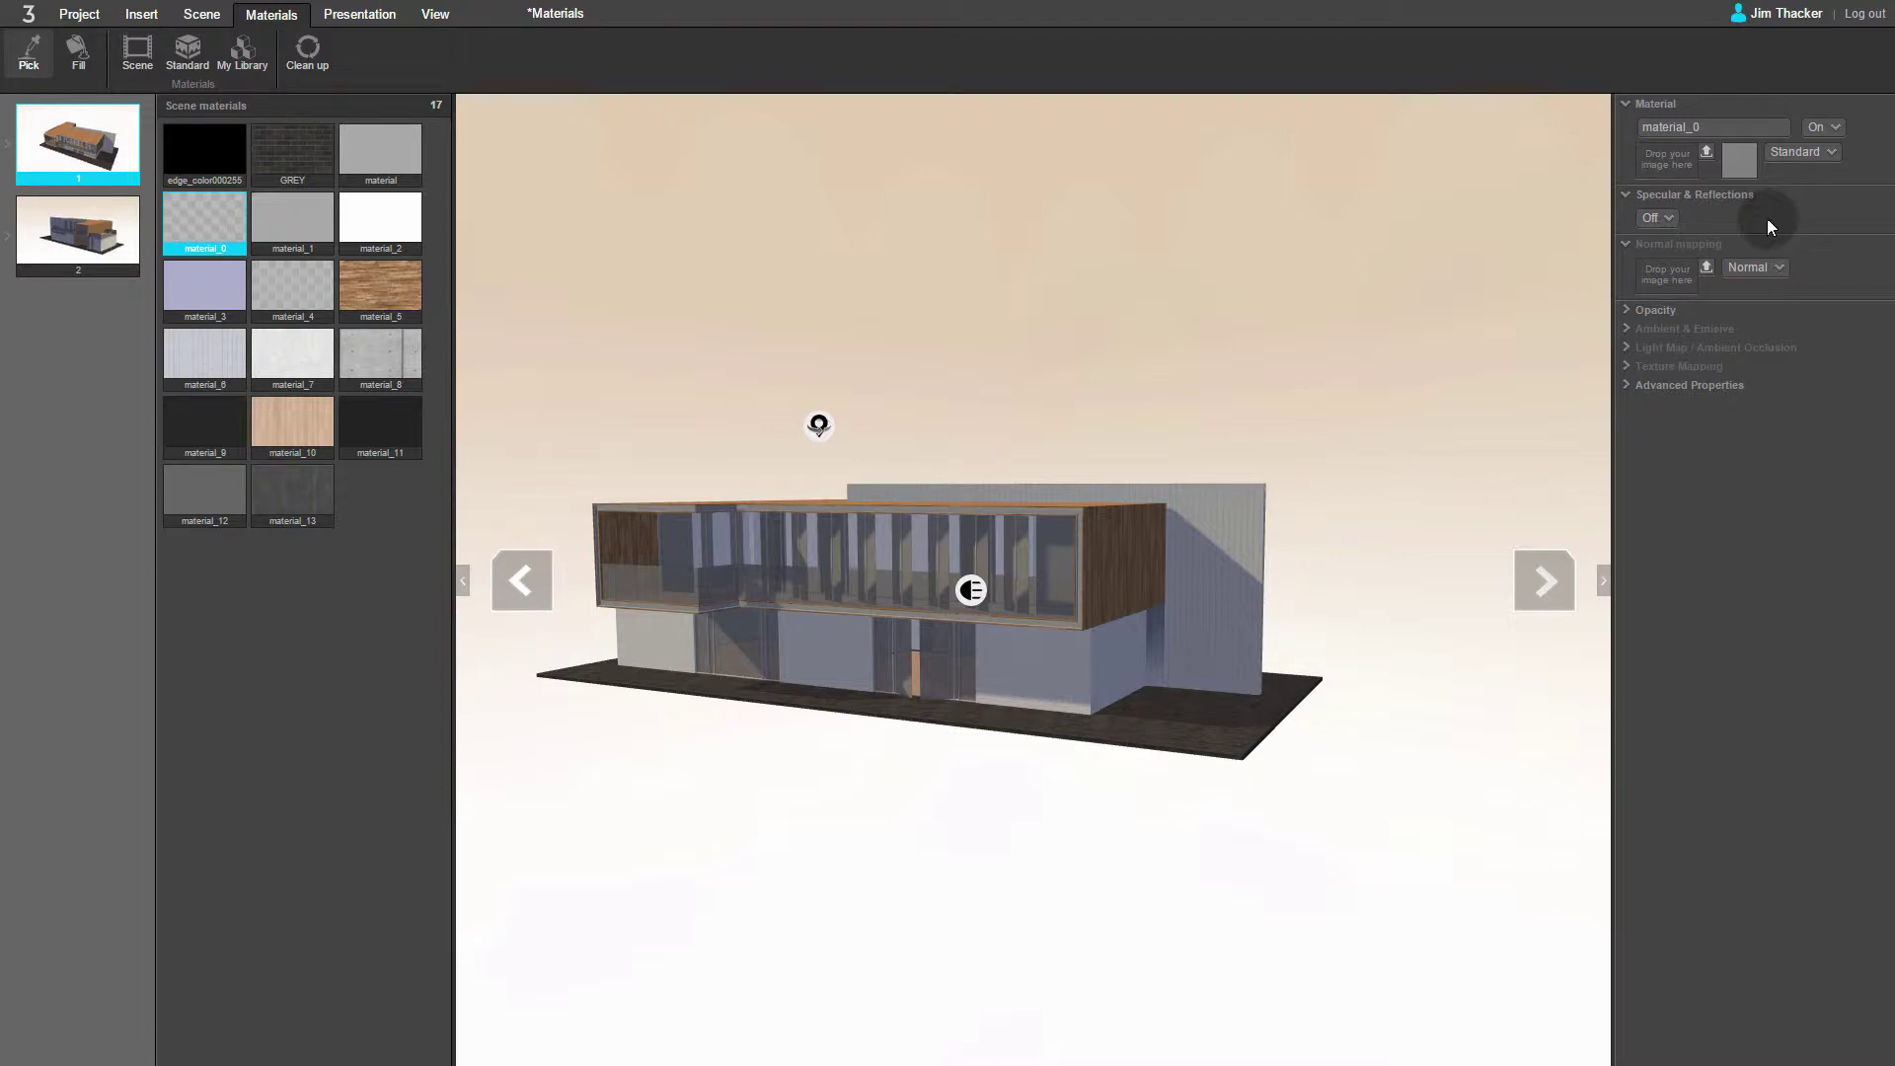
pyautogui.click(1735, 168)
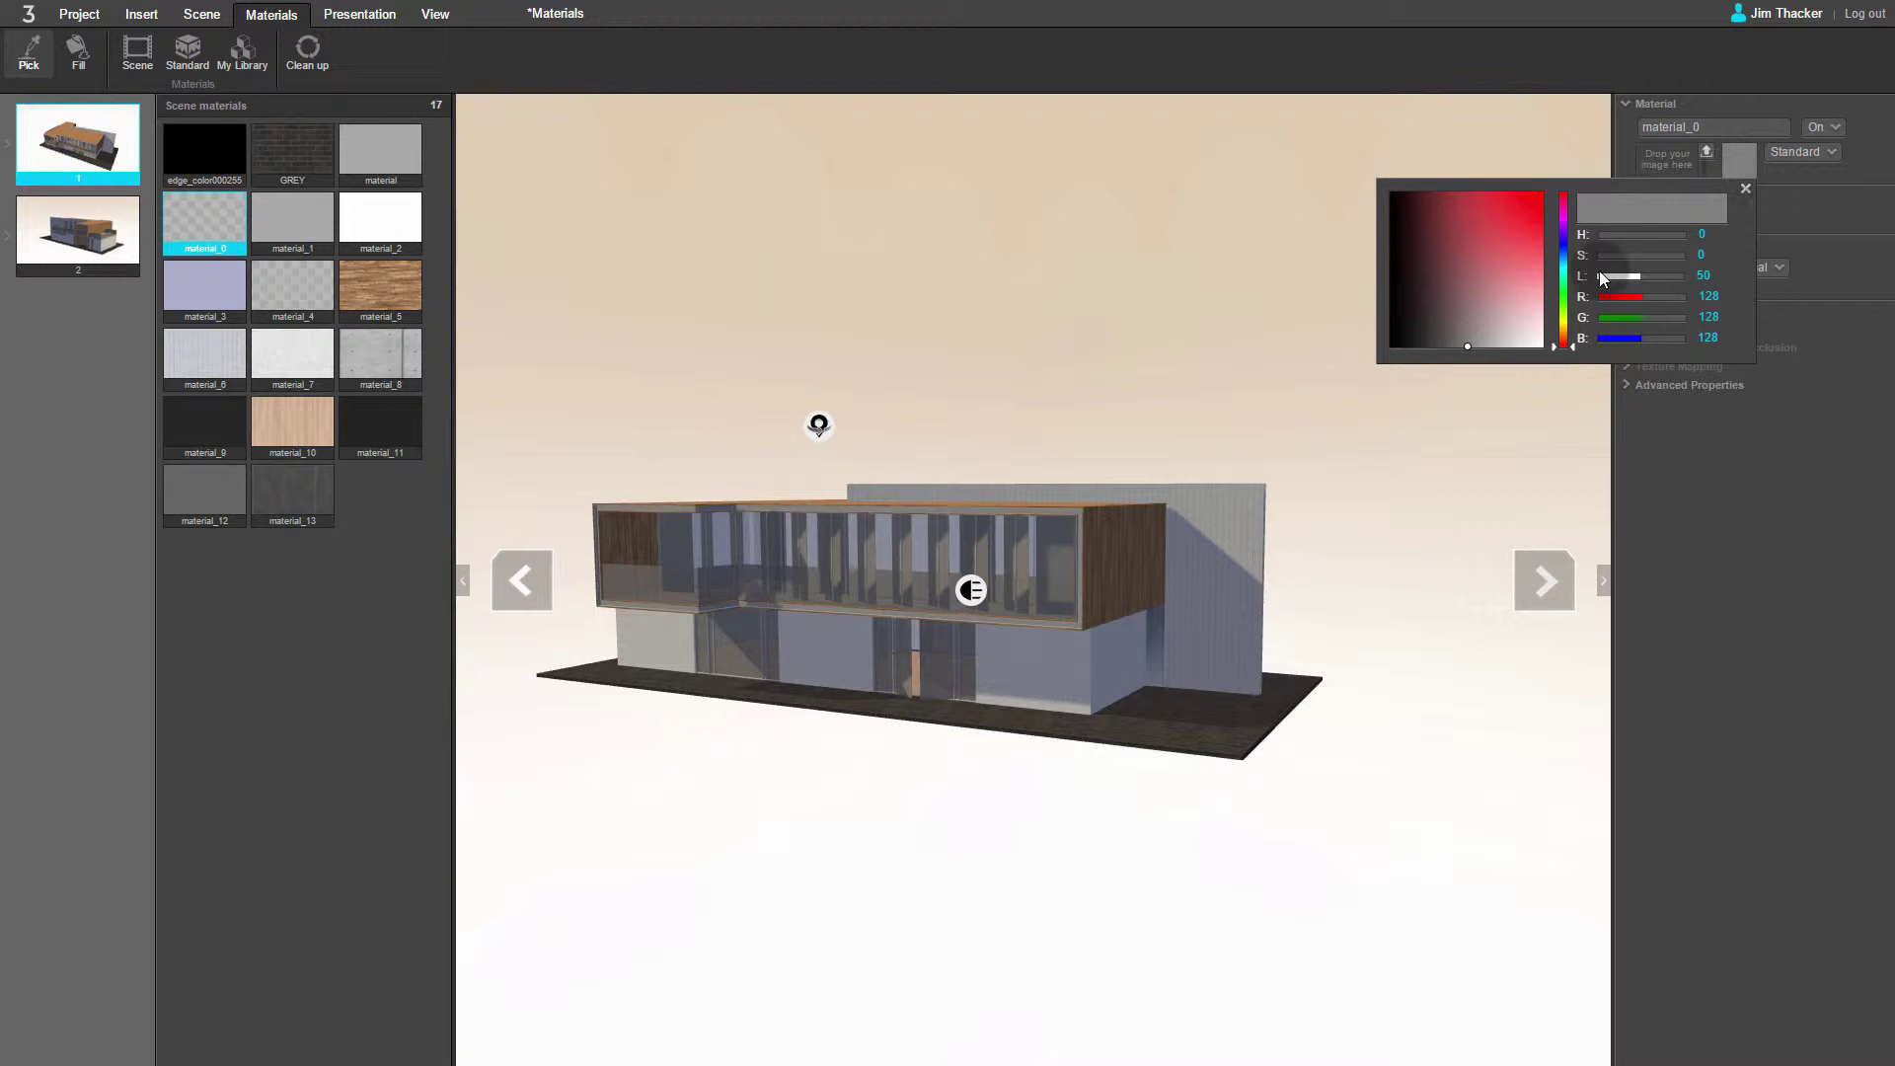
pyautogui.click(1567, 270)
pyautogui.moveTo(1480, 301); pyautogui.dragTo(1467, 314)
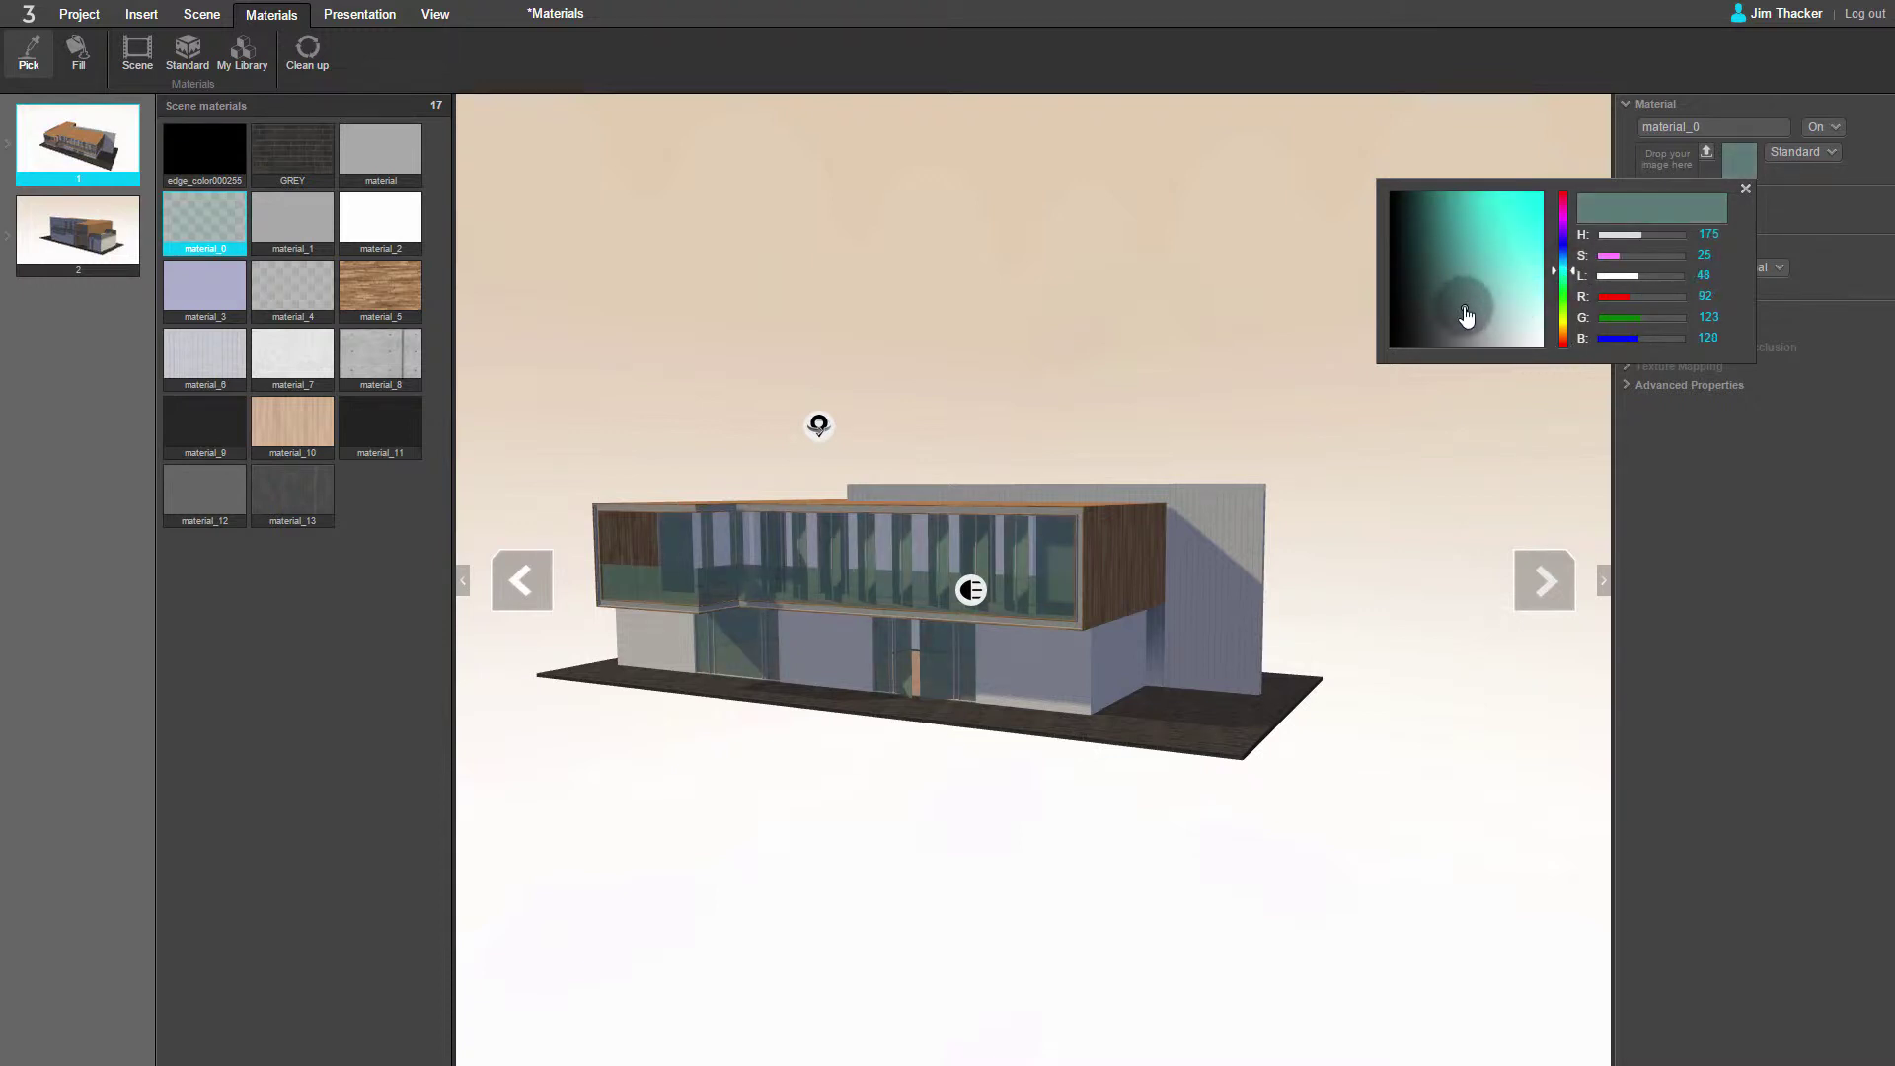
pyautogui.click(1745, 190)
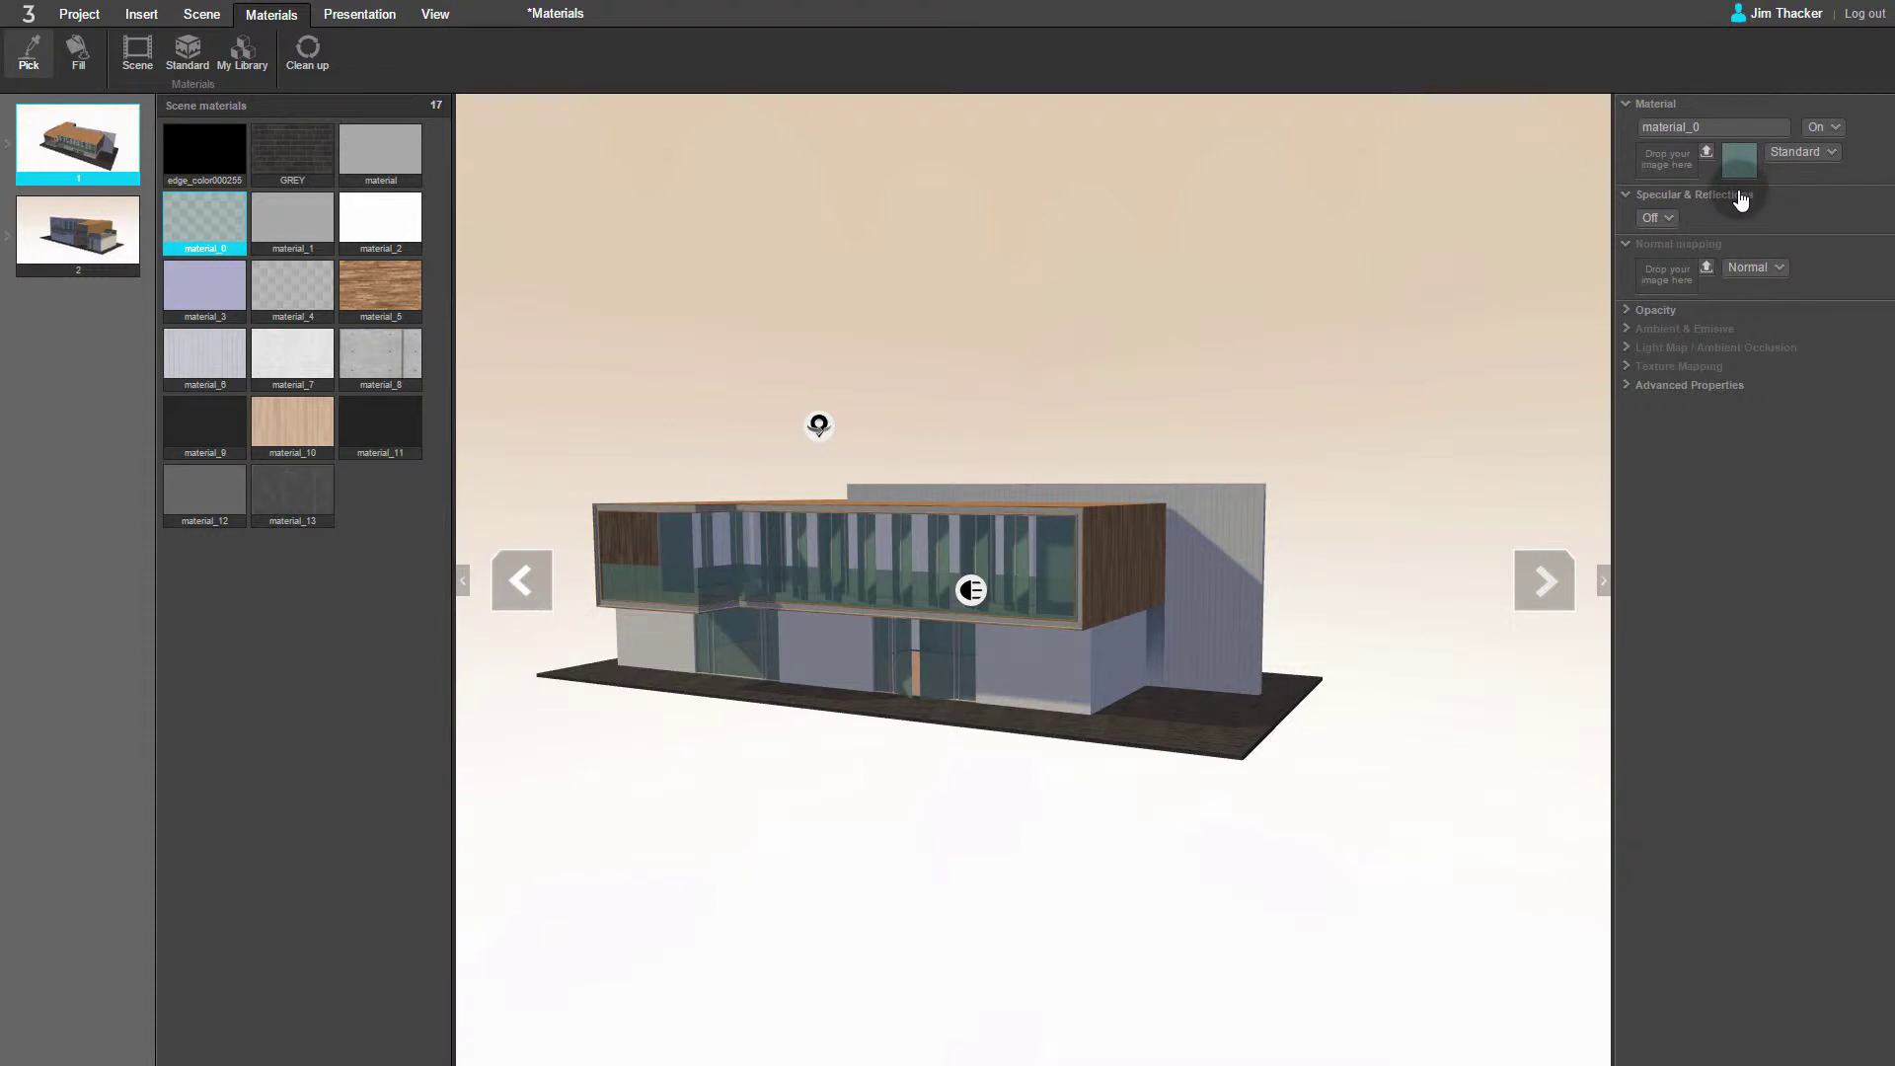
# Step: Set the glass specular to Use Diffuse and its Fresnel Base to 20
pyautogui.click(1671, 219)
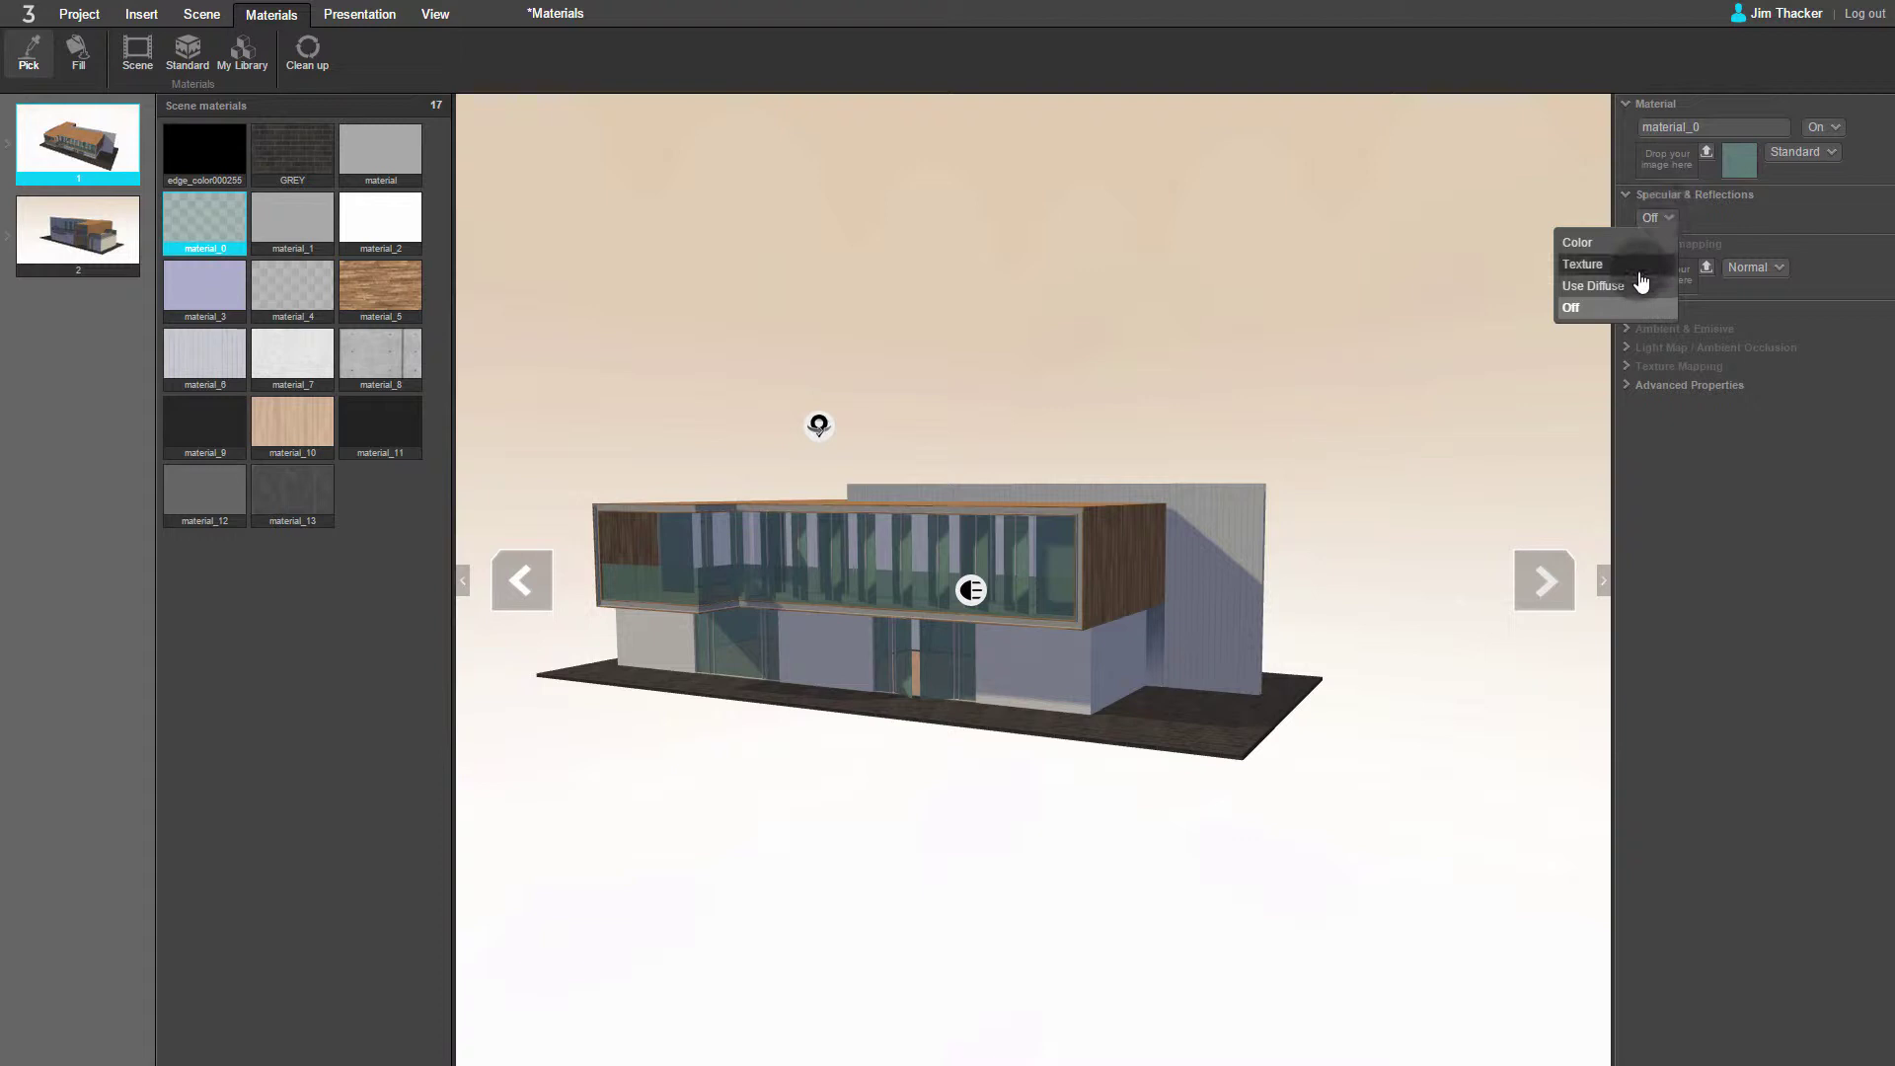
pyautogui.click(1637, 287)
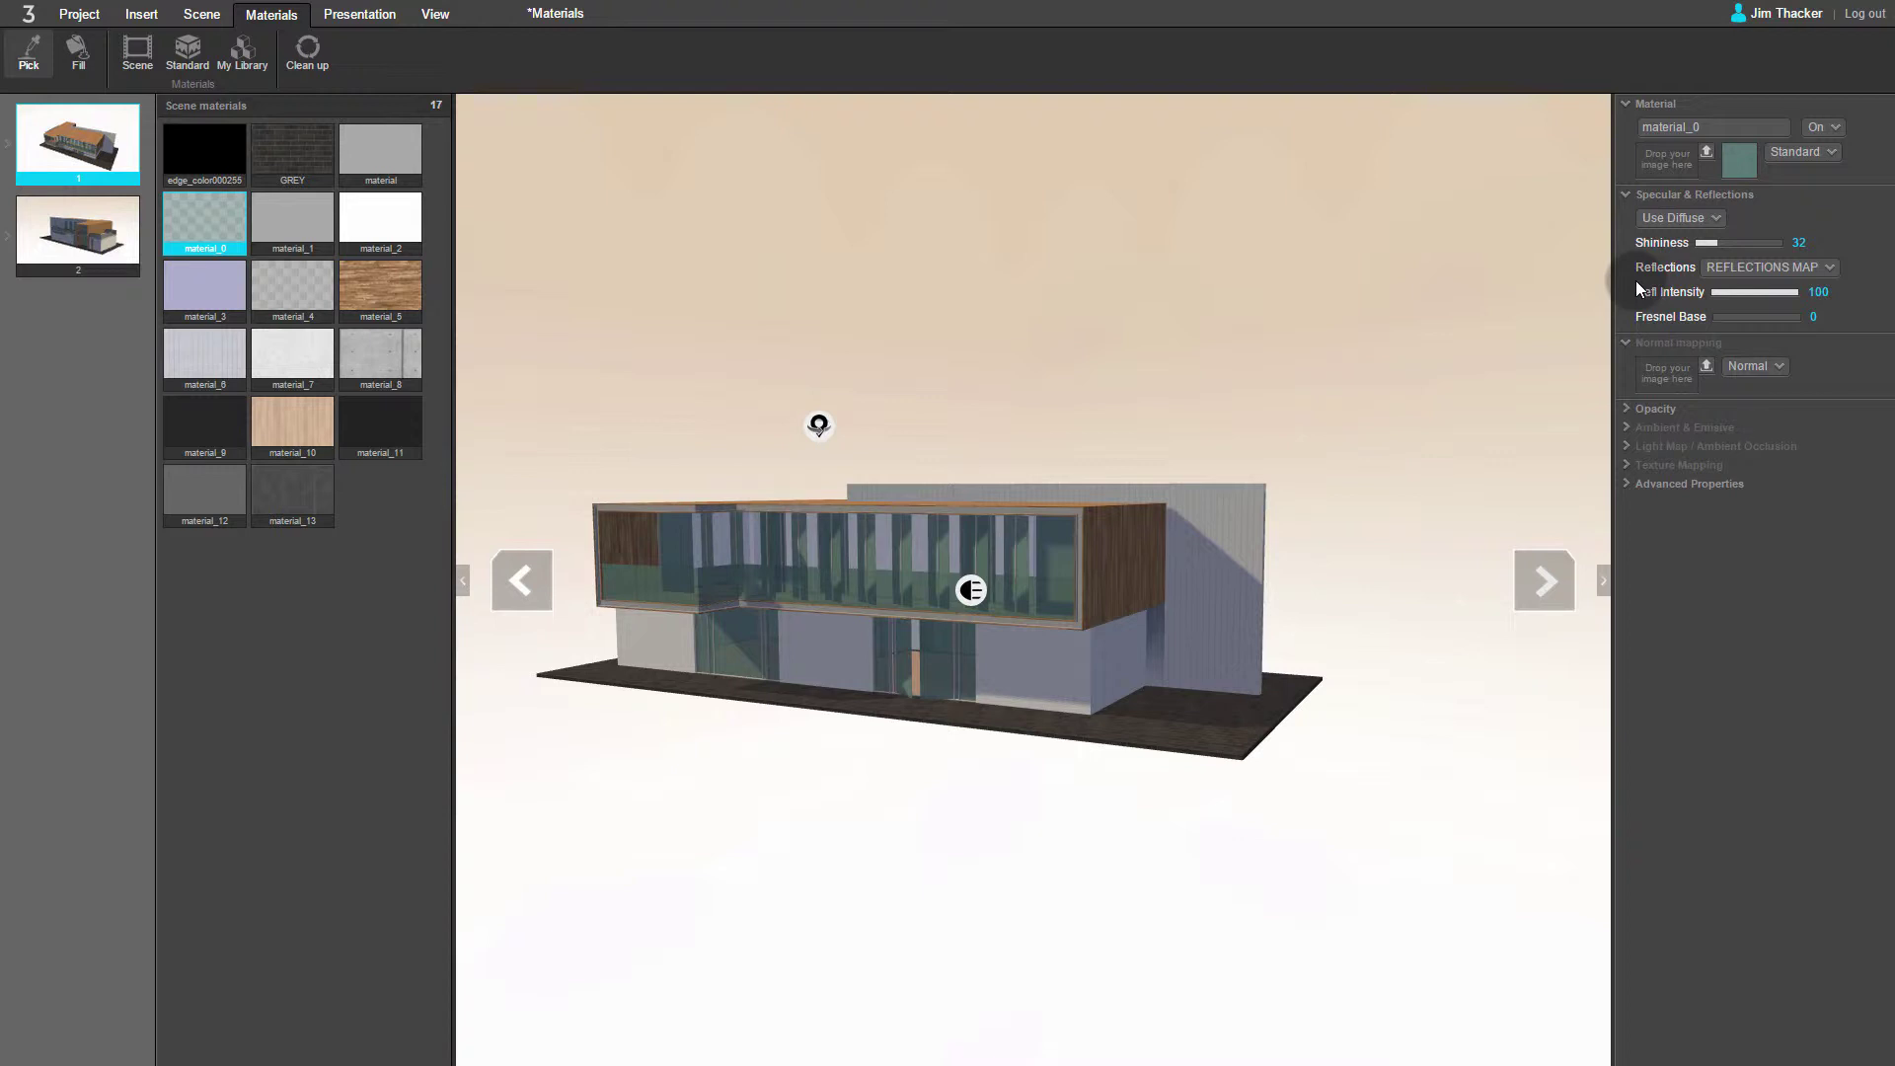
pyautogui.moveTo(1717, 326)
pyautogui.mouseDown()
pyautogui.moveTo(1803, 323)
pyautogui.moveTo(1696, 325)
pyautogui.moveTo(1822, 321)
pyautogui.moveTo(1707, 316)
pyautogui.moveTo(1752, 326)
pyautogui.mouseUp()
pyautogui.click(1823, 317)
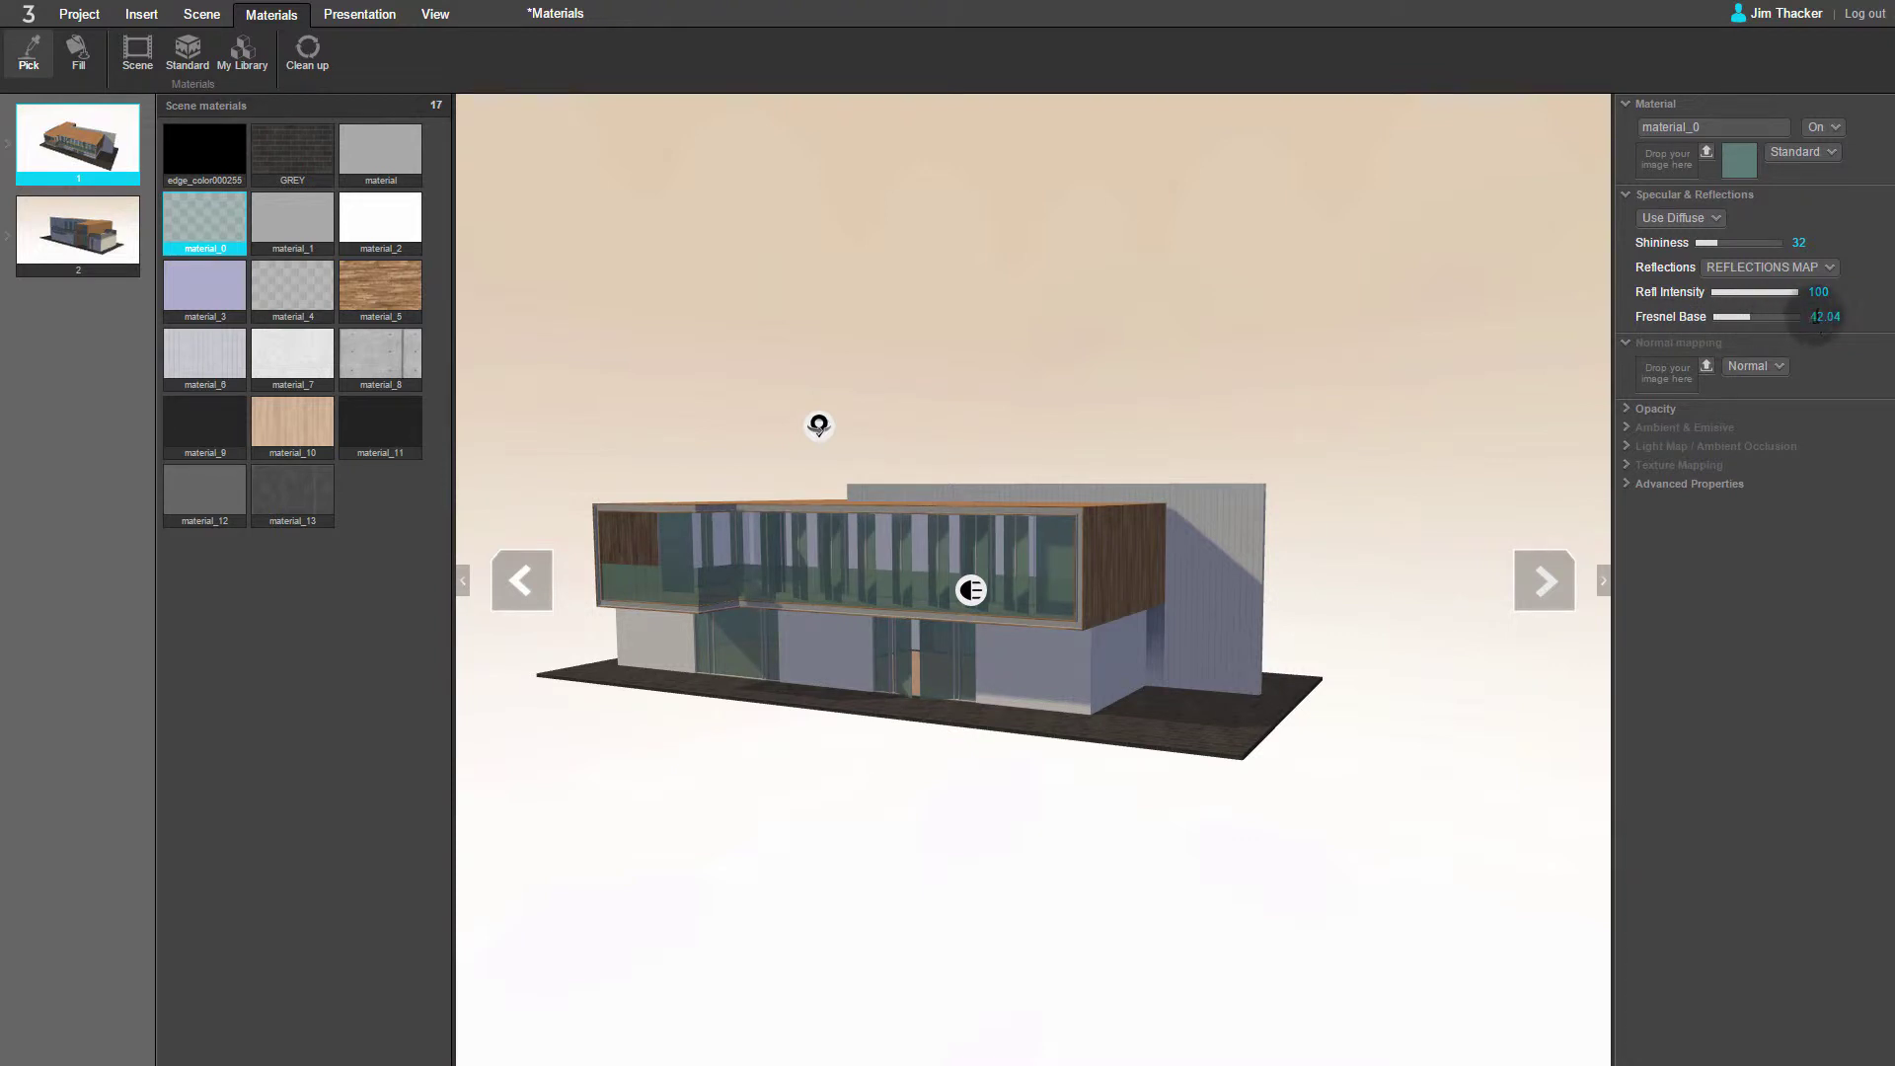
pyautogui.write('20')
pyautogui.press('Return')
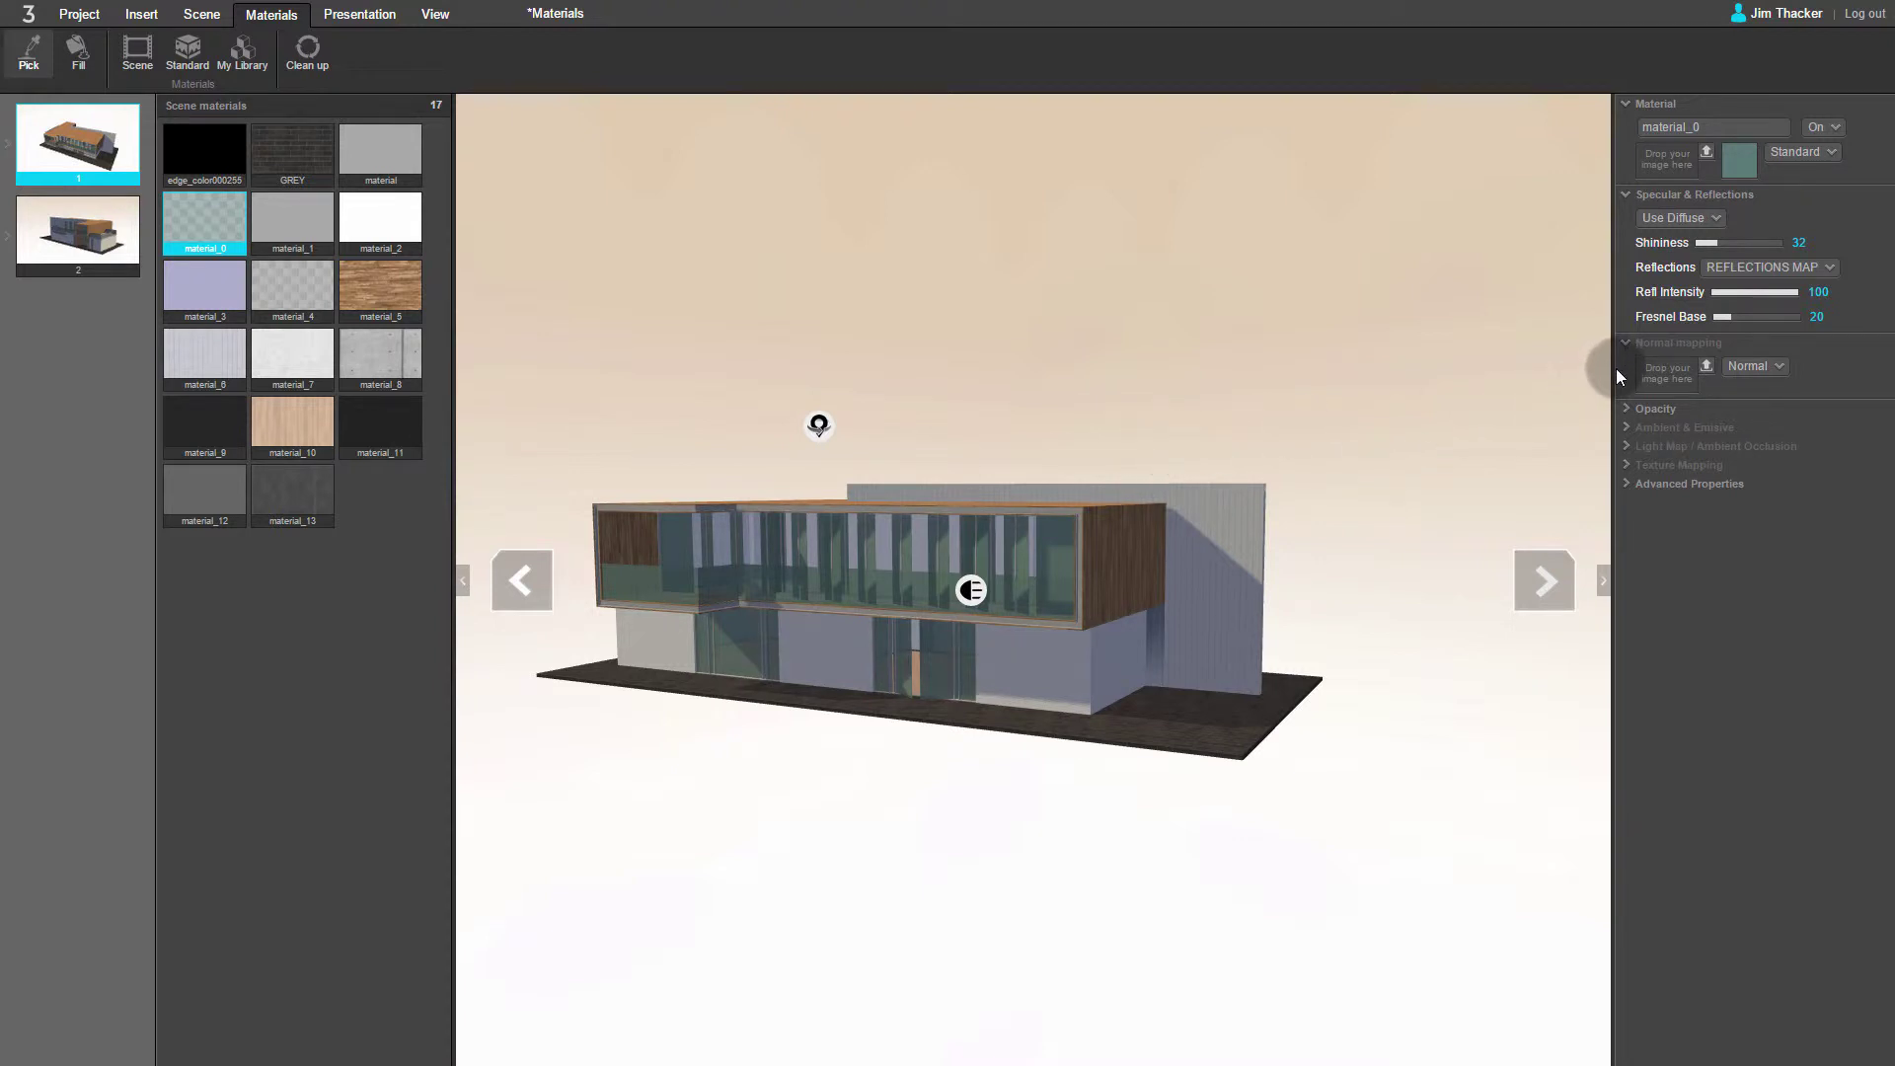
# Step: Set the glass material's constant opacity to 20 so the windows turn see-through
pyautogui.click(1629, 410)
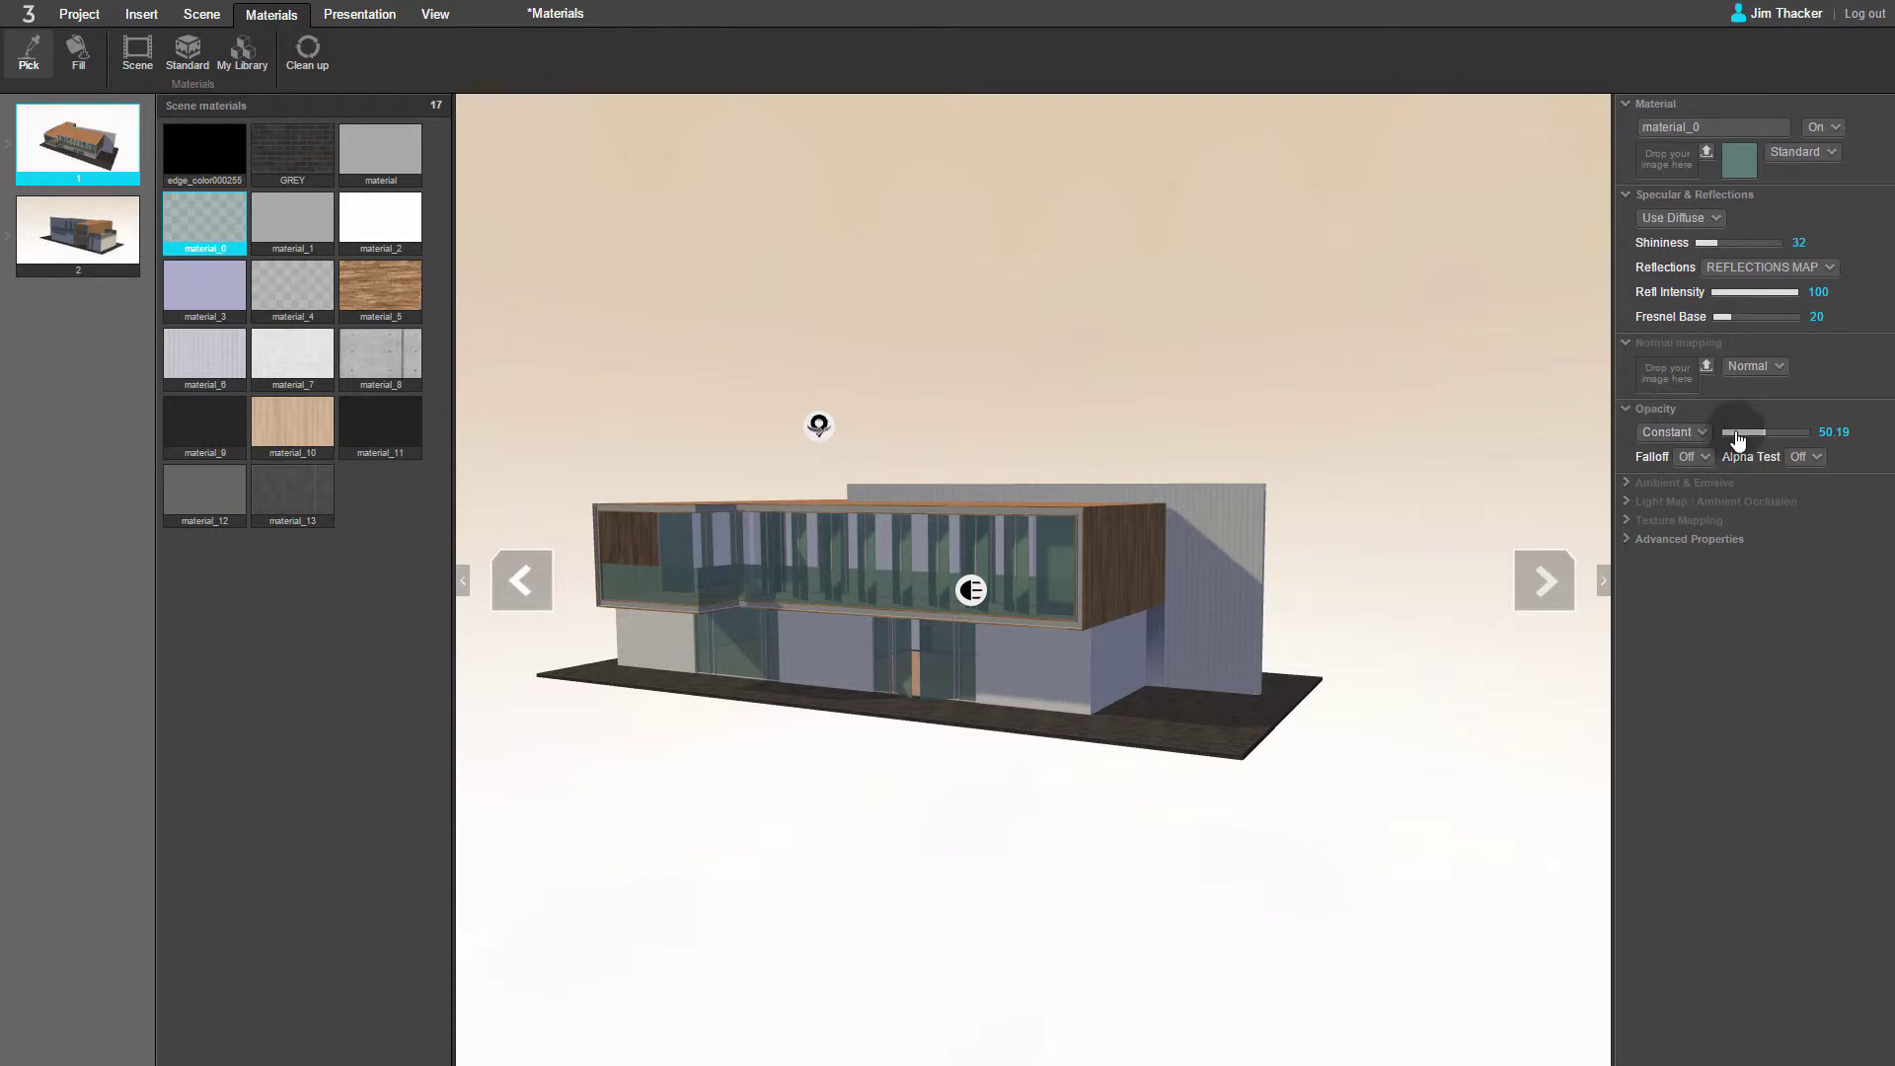
pyautogui.moveTo(1739, 439)
pyautogui.mouseDown()
pyautogui.moveTo(1804, 426)
pyautogui.moveTo(1718, 431)
pyautogui.moveTo(1806, 431)
pyautogui.moveTo(1718, 435)
pyautogui.moveTo(1739, 445)
pyautogui.mouseUp()
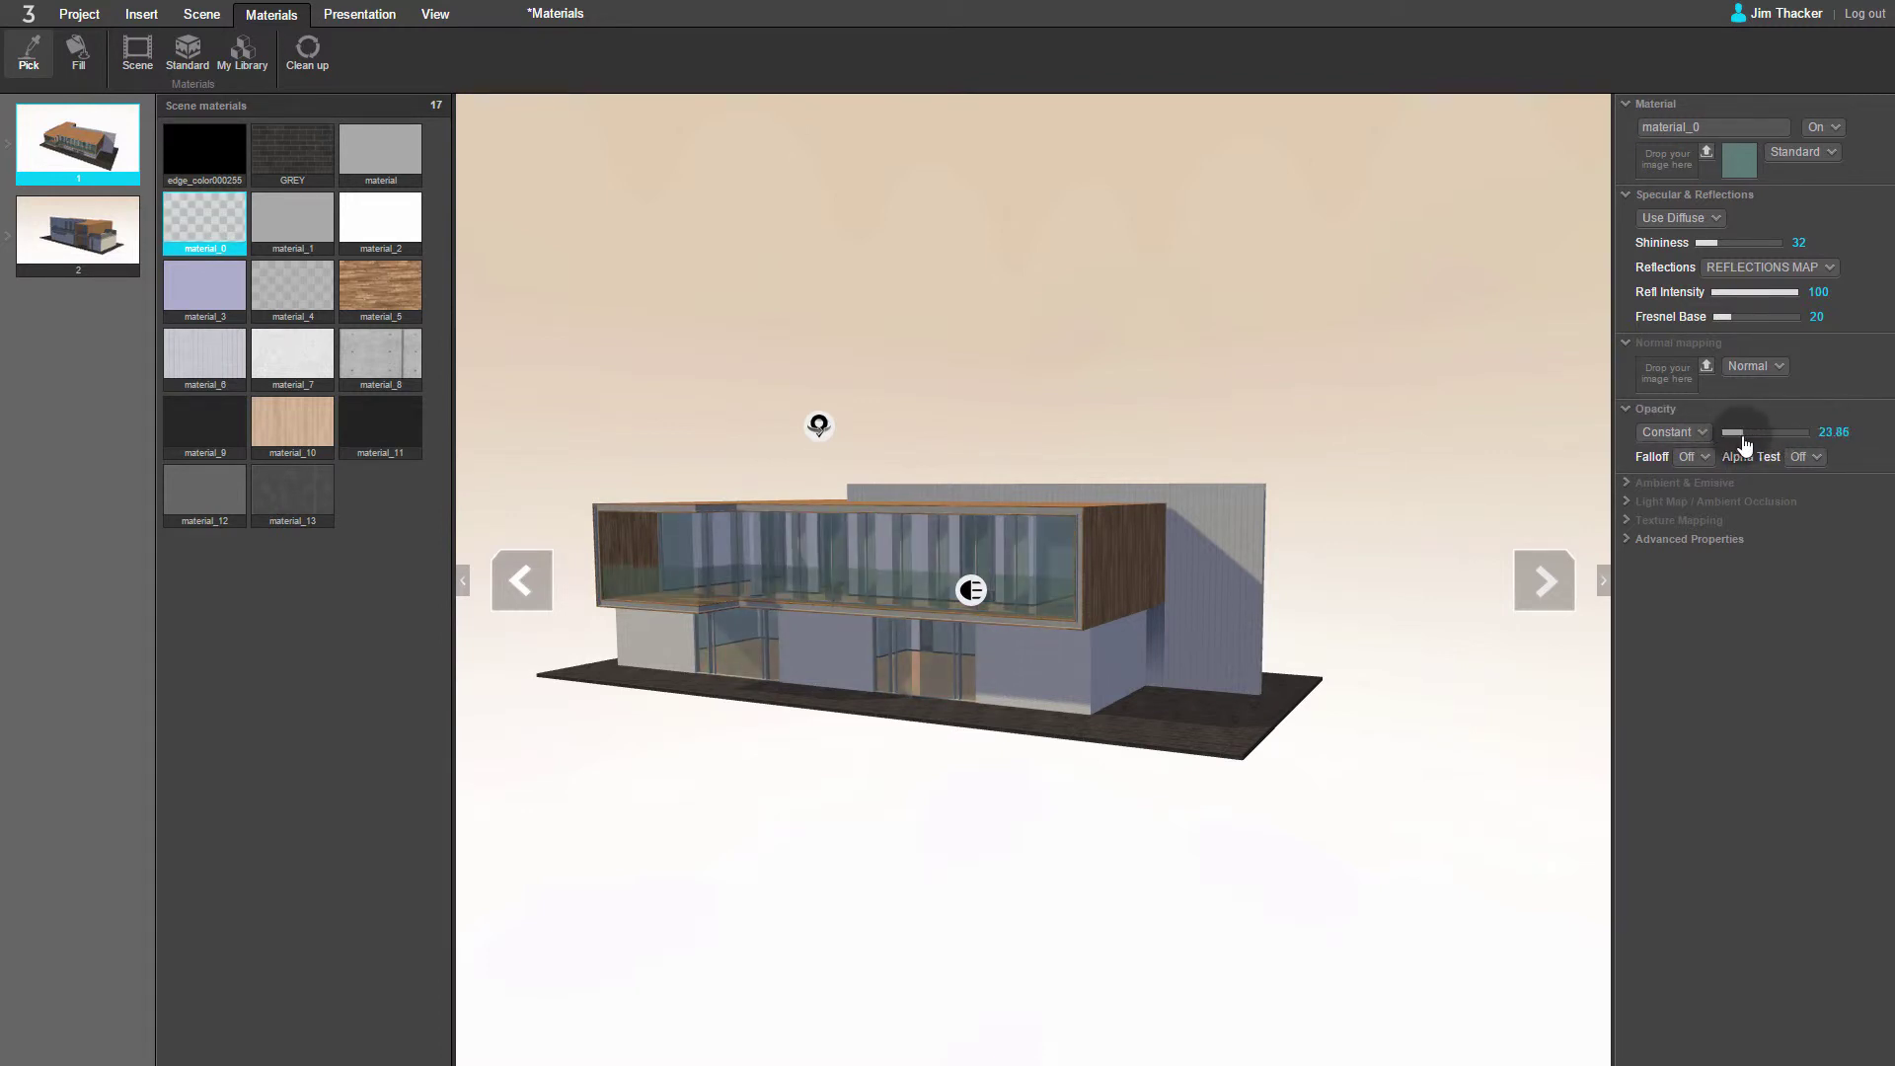
pyautogui.click(1830, 434)
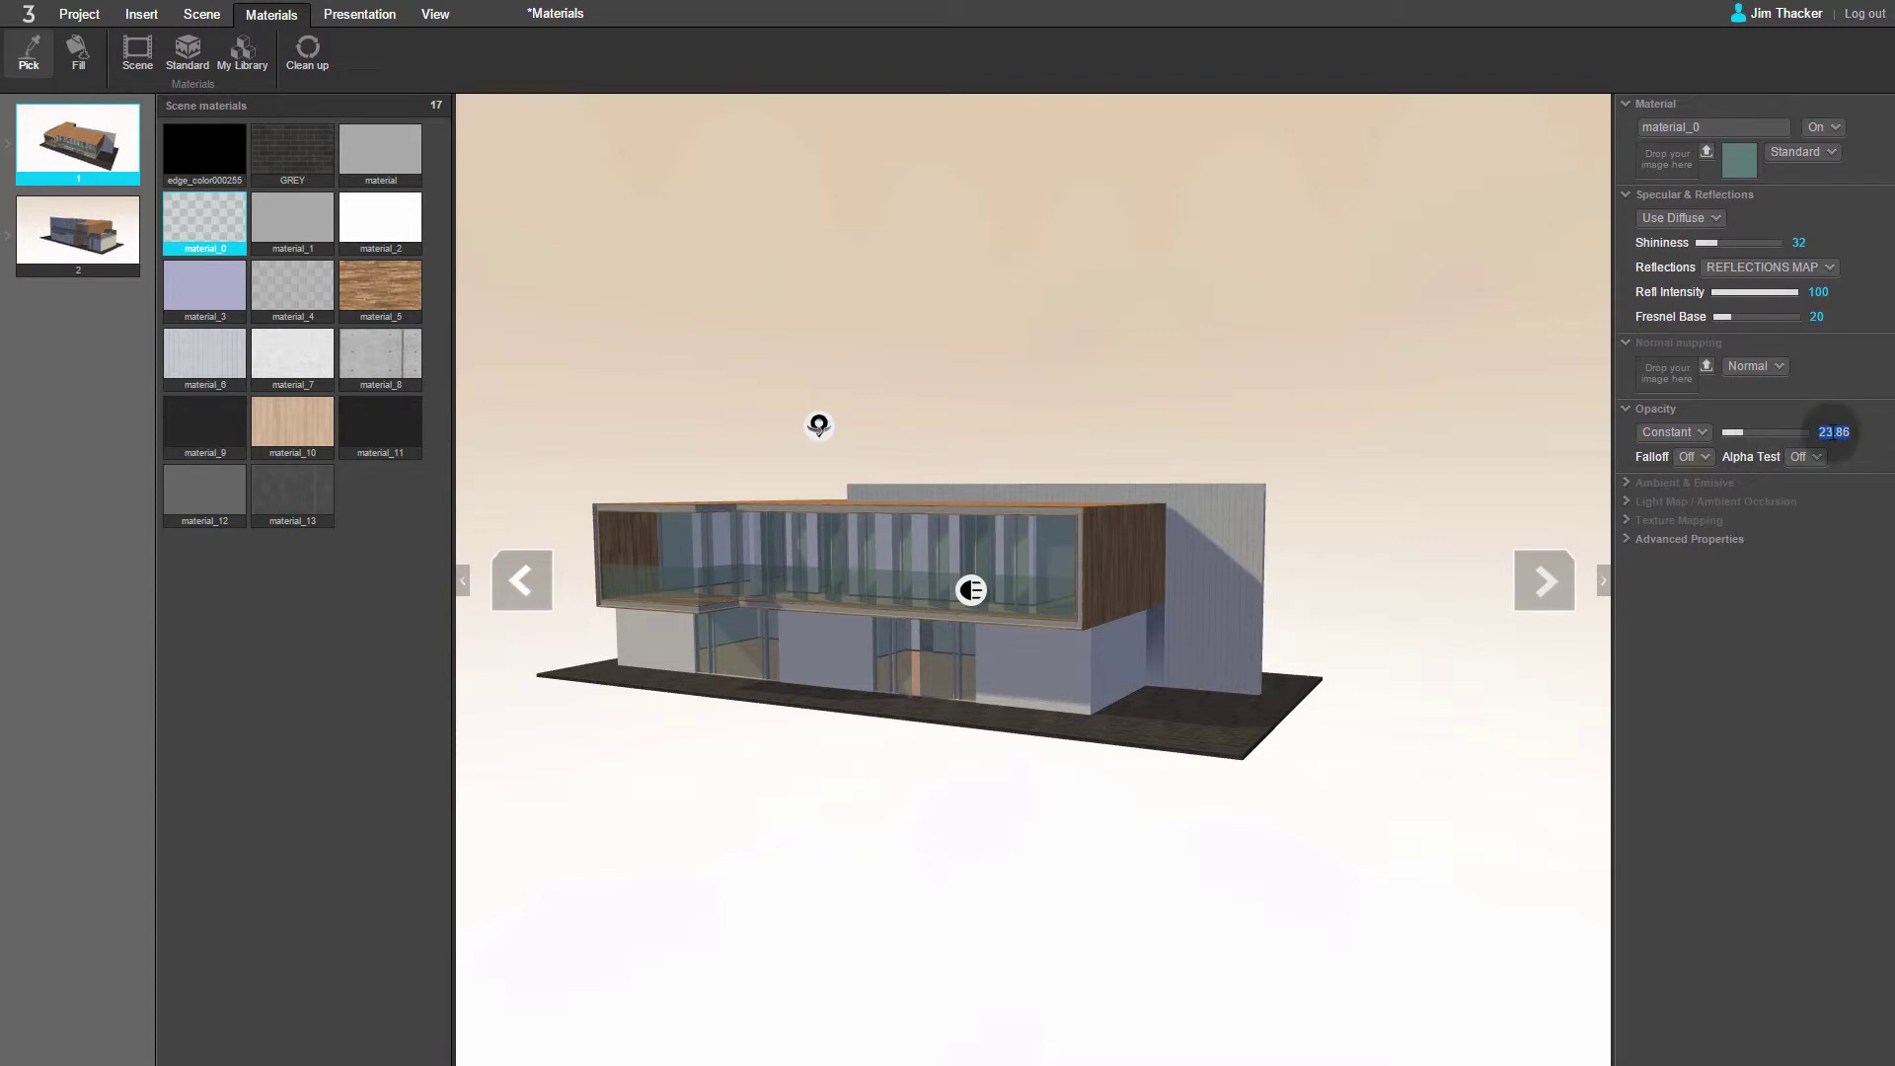
pyautogui.write('20')
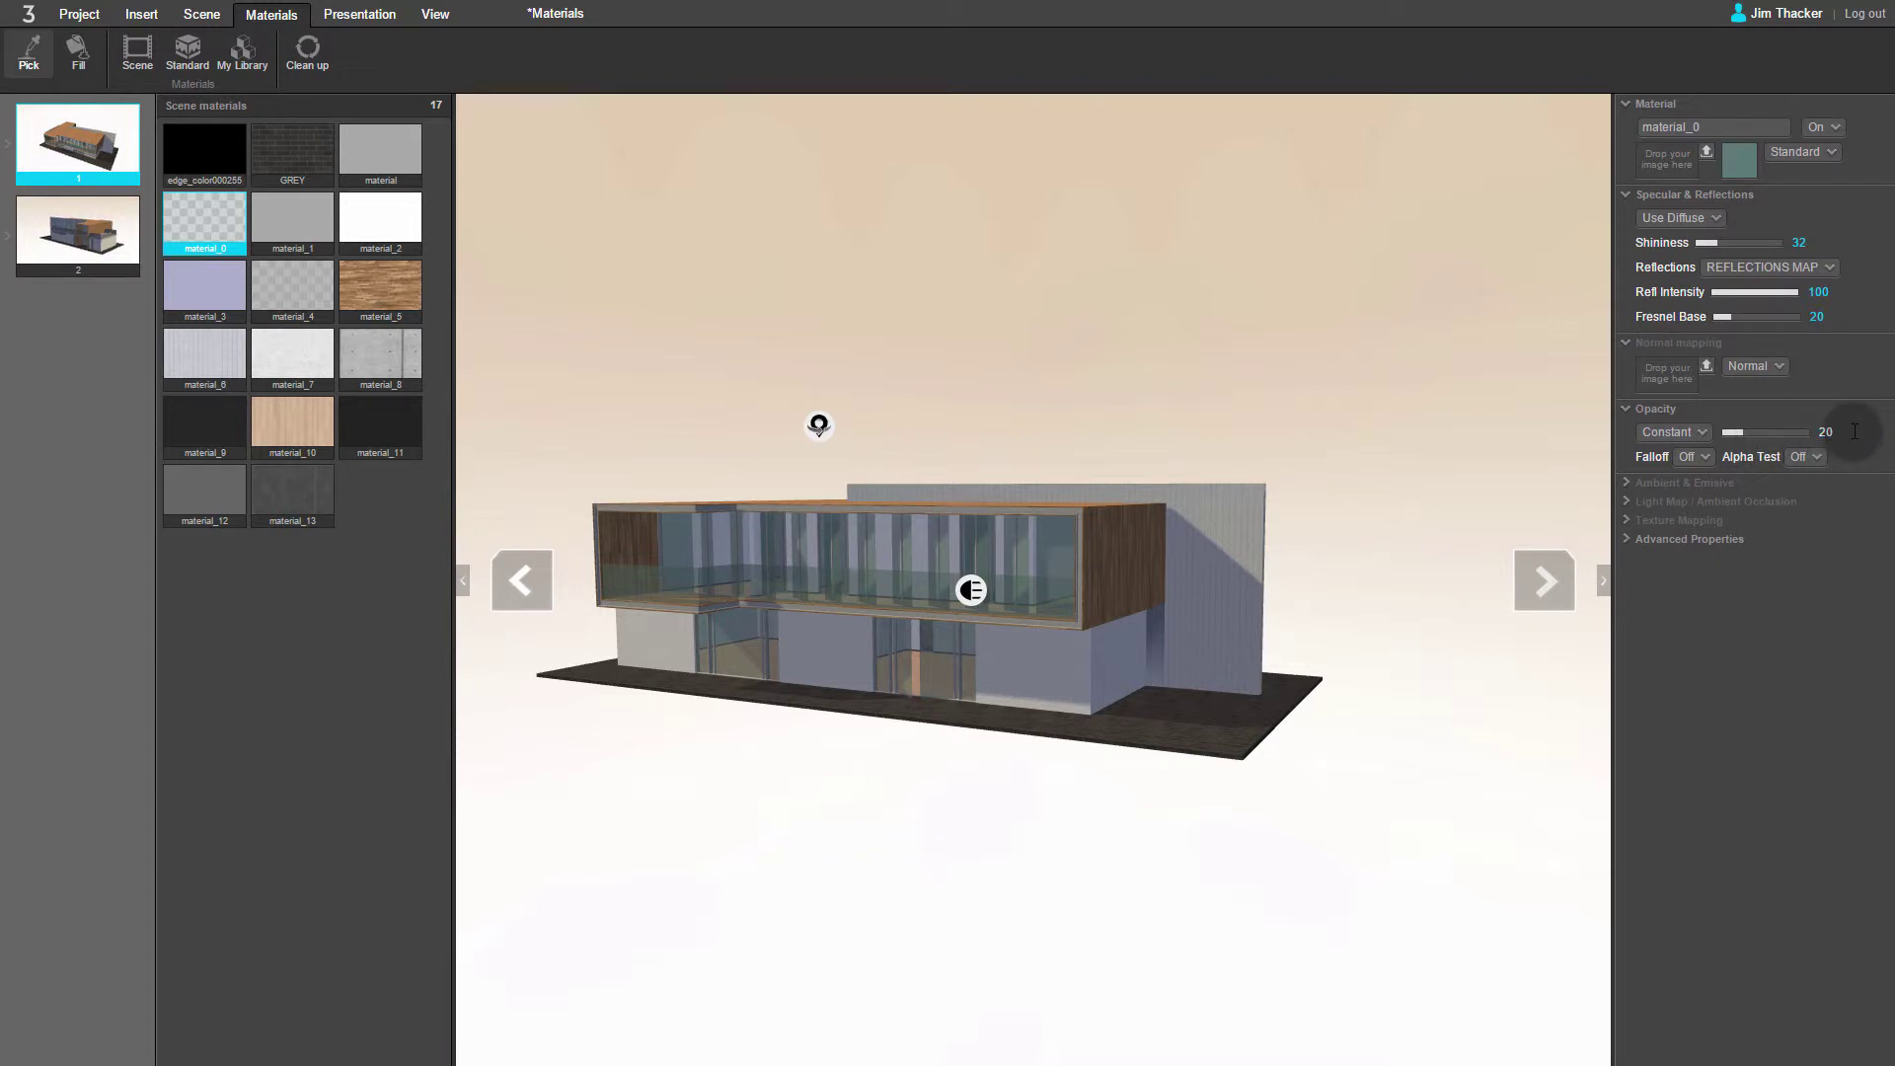
pyautogui.moveTo(946, 696); pyautogui.dragTo(1002, 690)
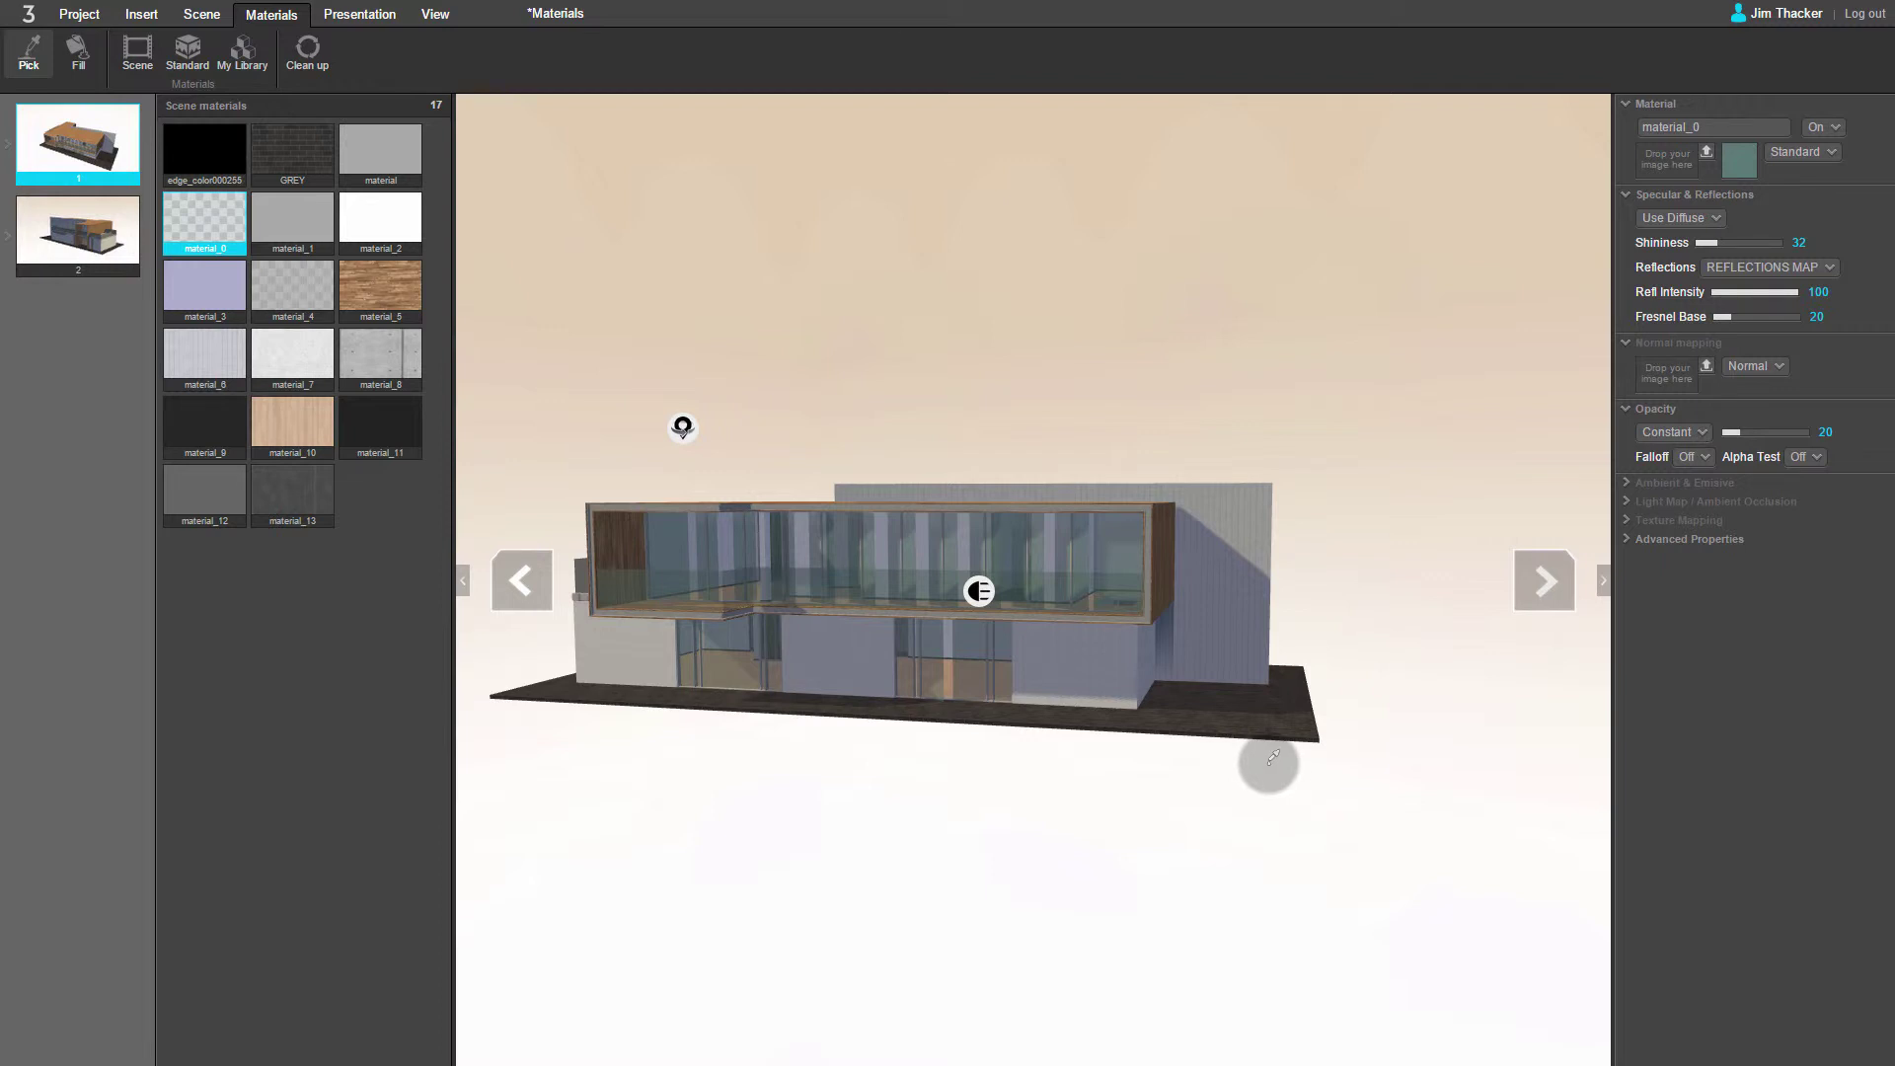
# Step: Duplicate the right wall's material, rename the copy Stone Tiles, and fill the right wall with it
pyautogui.click(1242, 521)
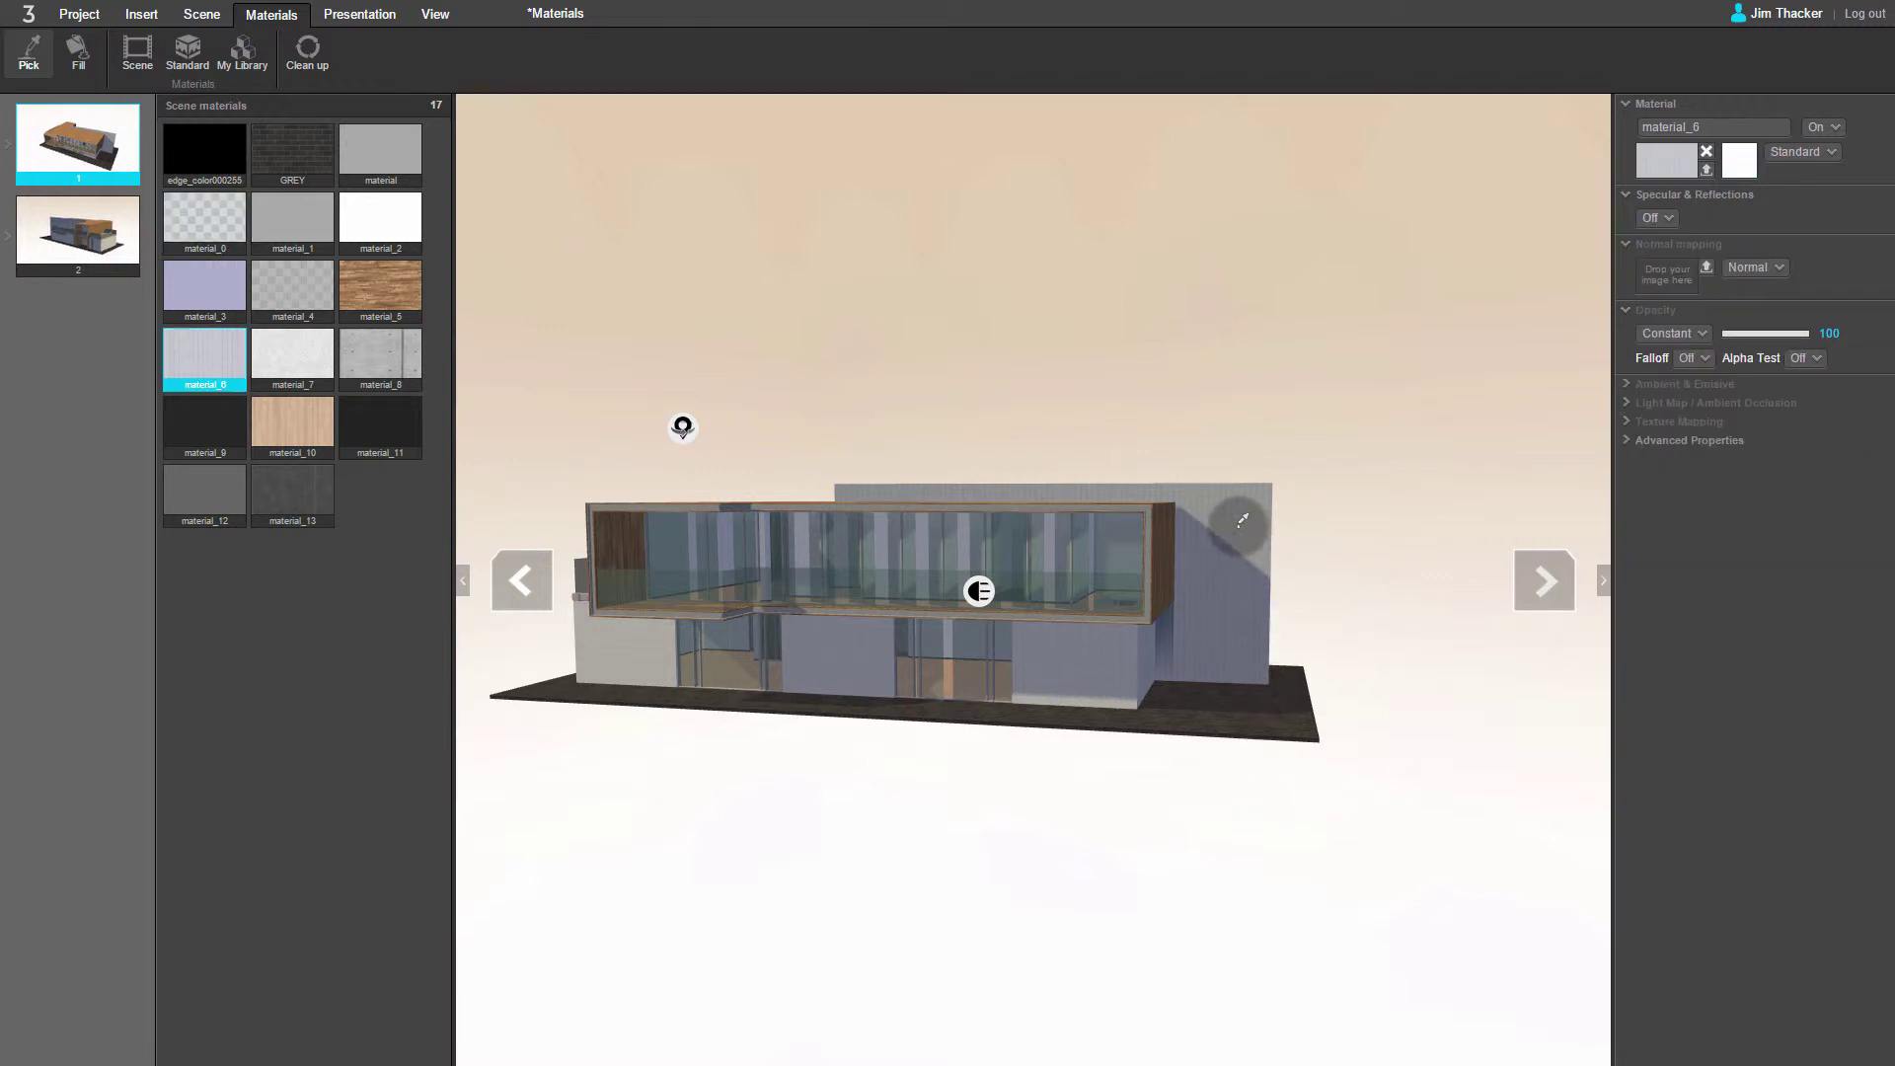
pyautogui.rightClick(230, 357)
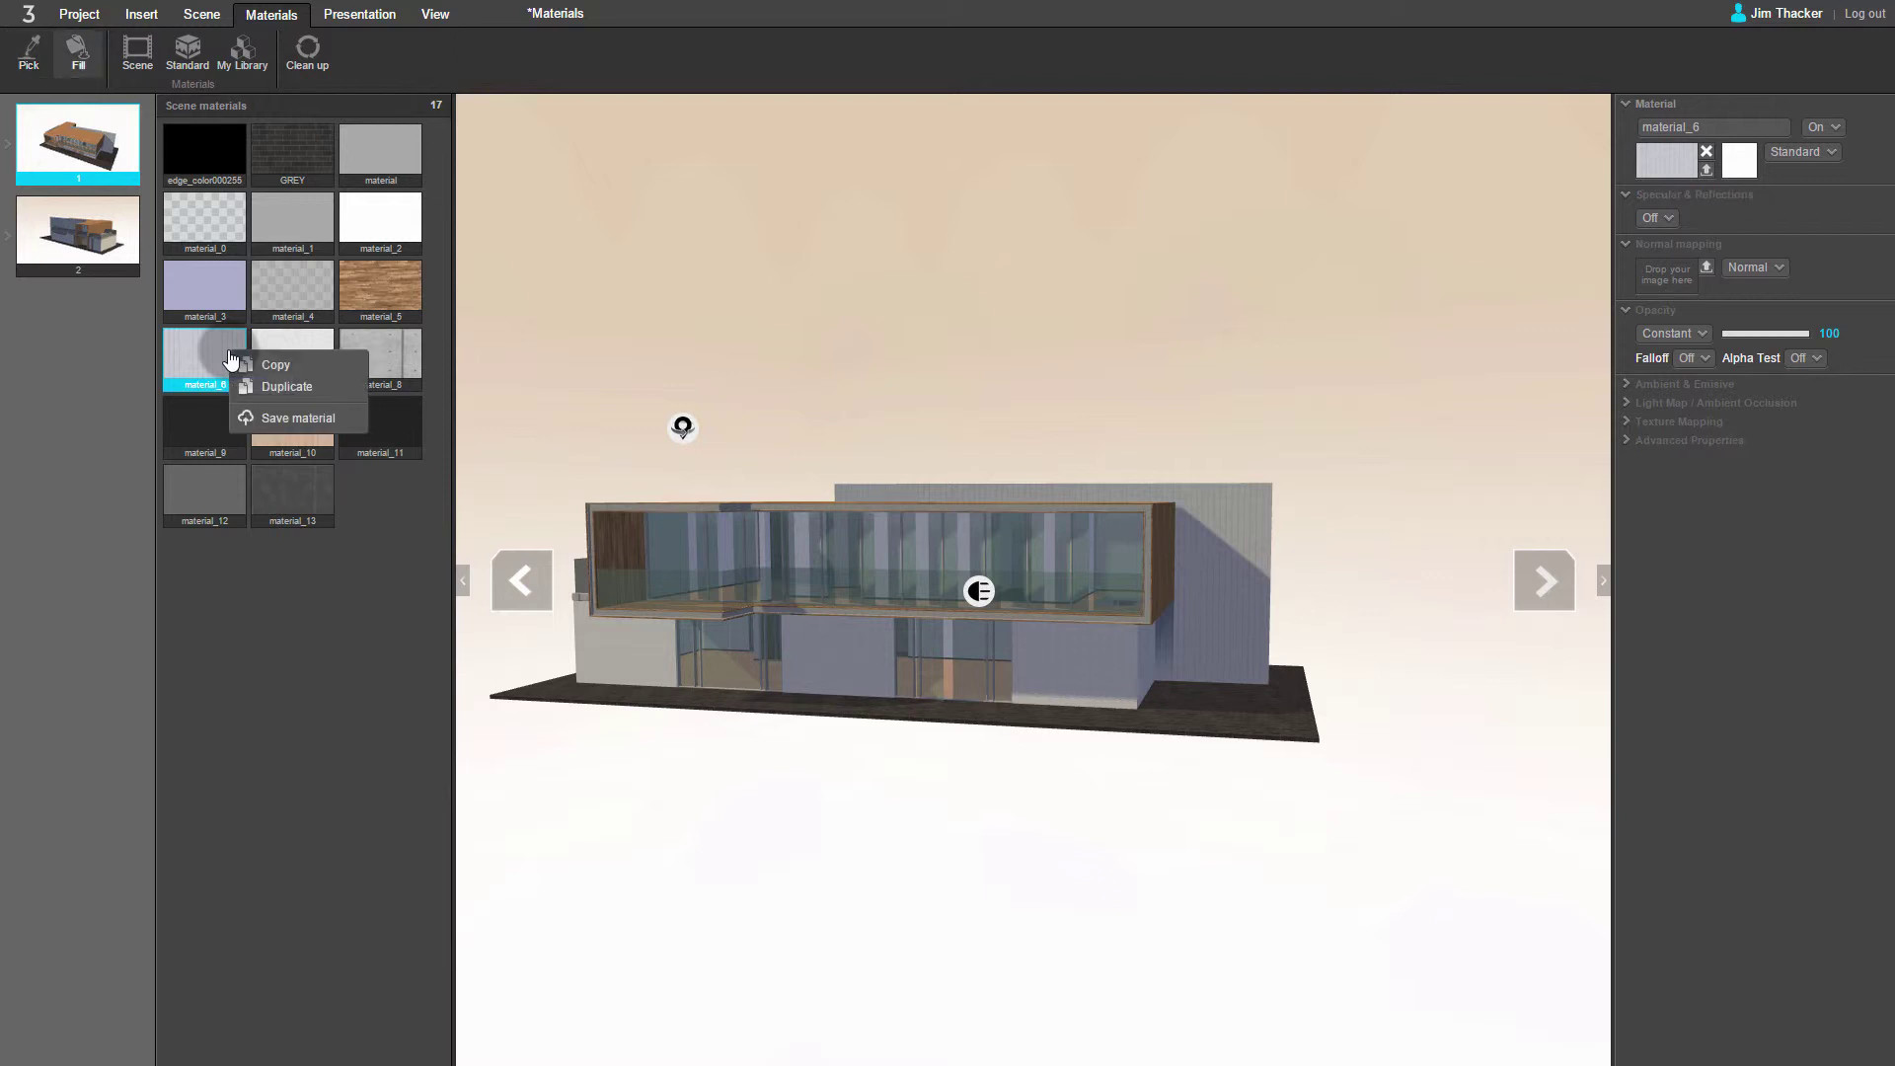
pyautogui.click(263, 389)
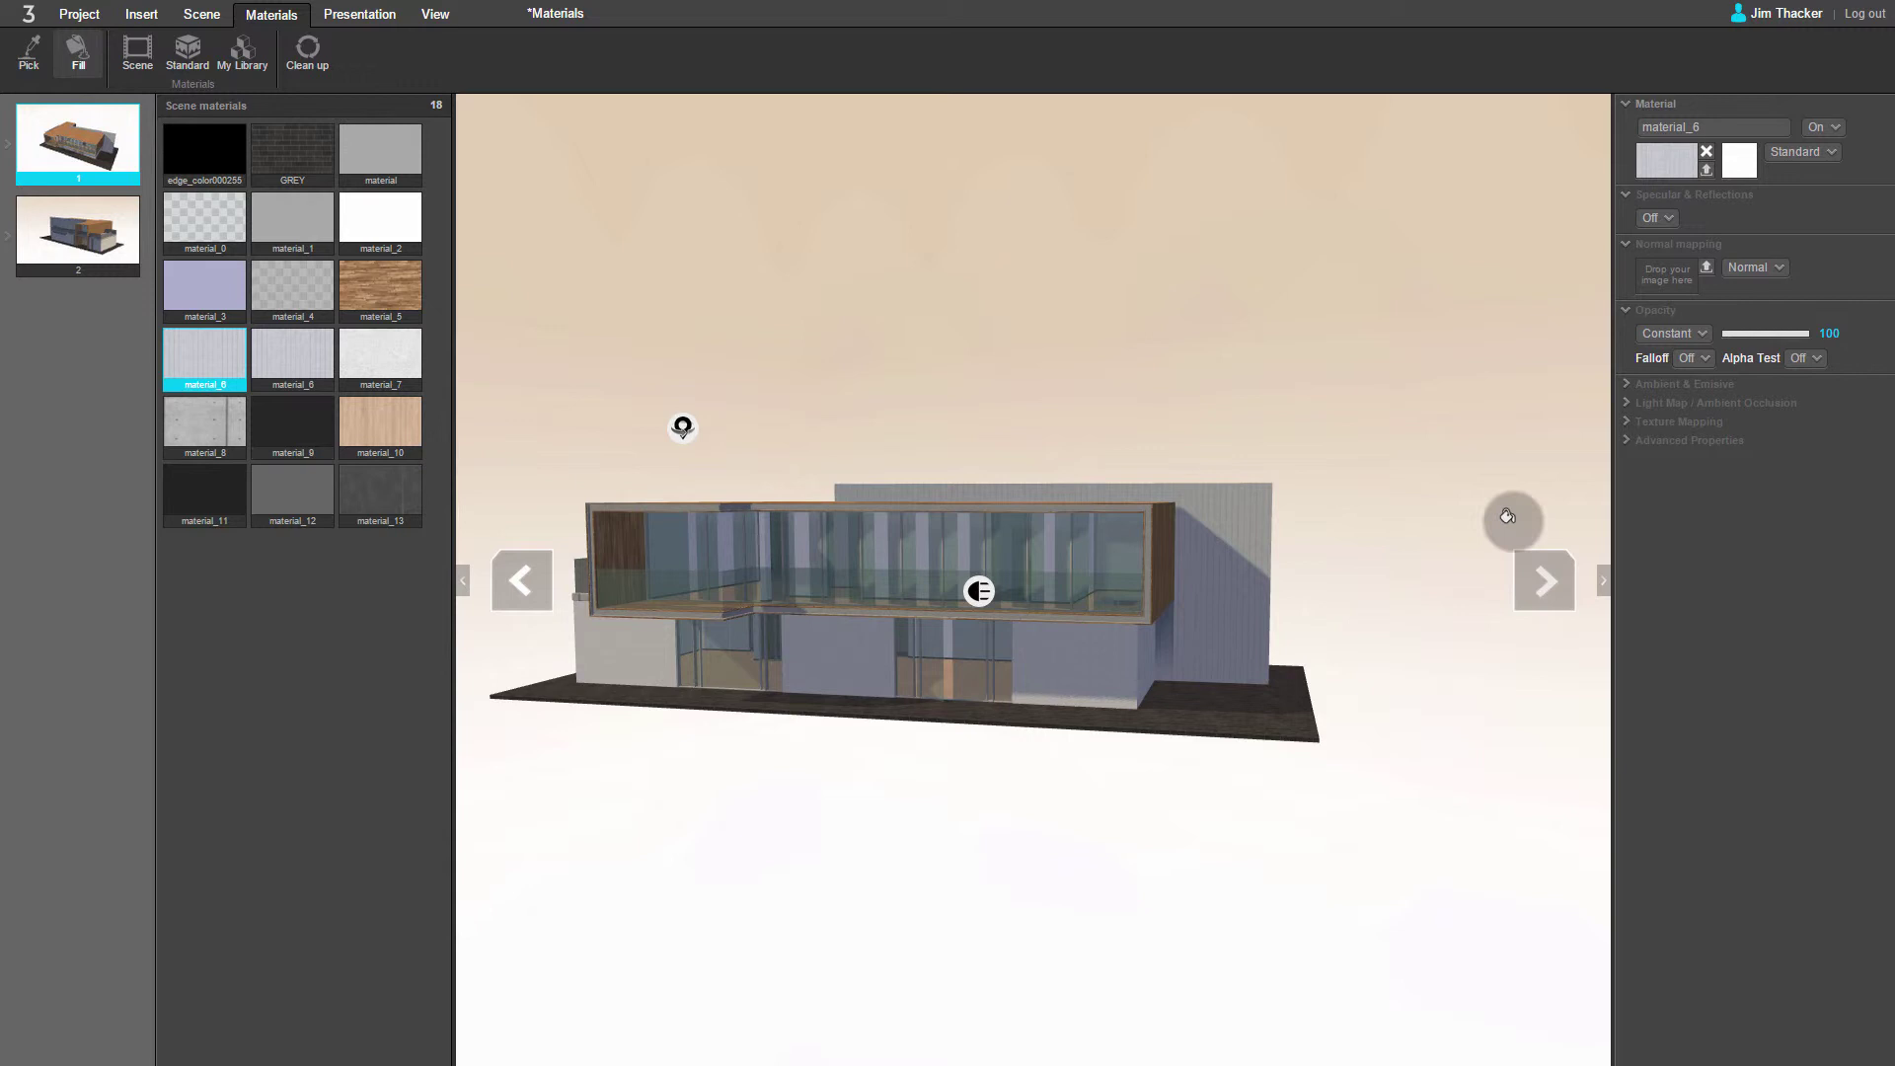
pyautogui.click(1718, 129)
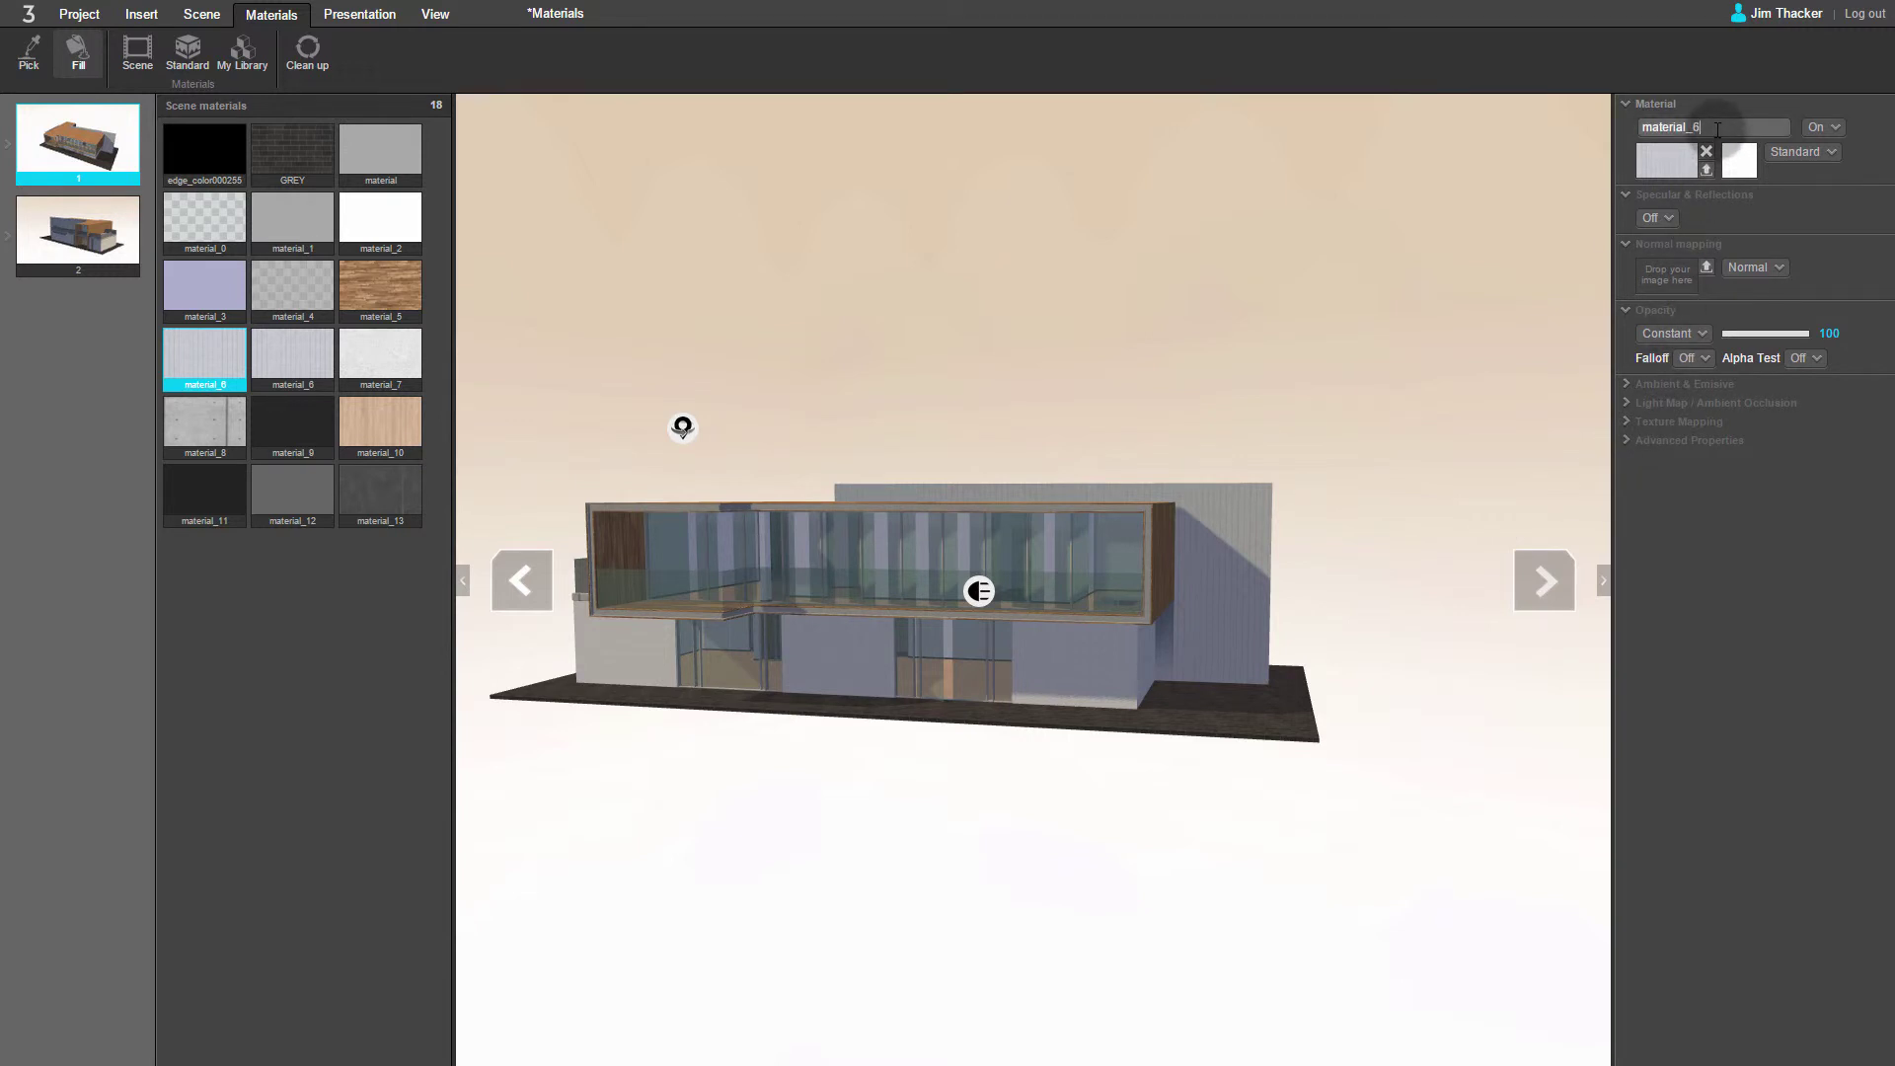
pyautogui.press('BackSpace')
pyautogui.press('BackSpace')
pyautogui.press('BackSpace')
pyautogui.press('BackSpace')
pyautogui.press('BackSpace')
pyautogui.press('BackSpace')
pyautogui.press('BackSpace')
pyautogui.press('BackSpace')
pyautogui.press('BackSpace')
pyautogui.press('BackSpace')
pyautogui.write('Stone Ti')
pyautogui.click(1743, 595)
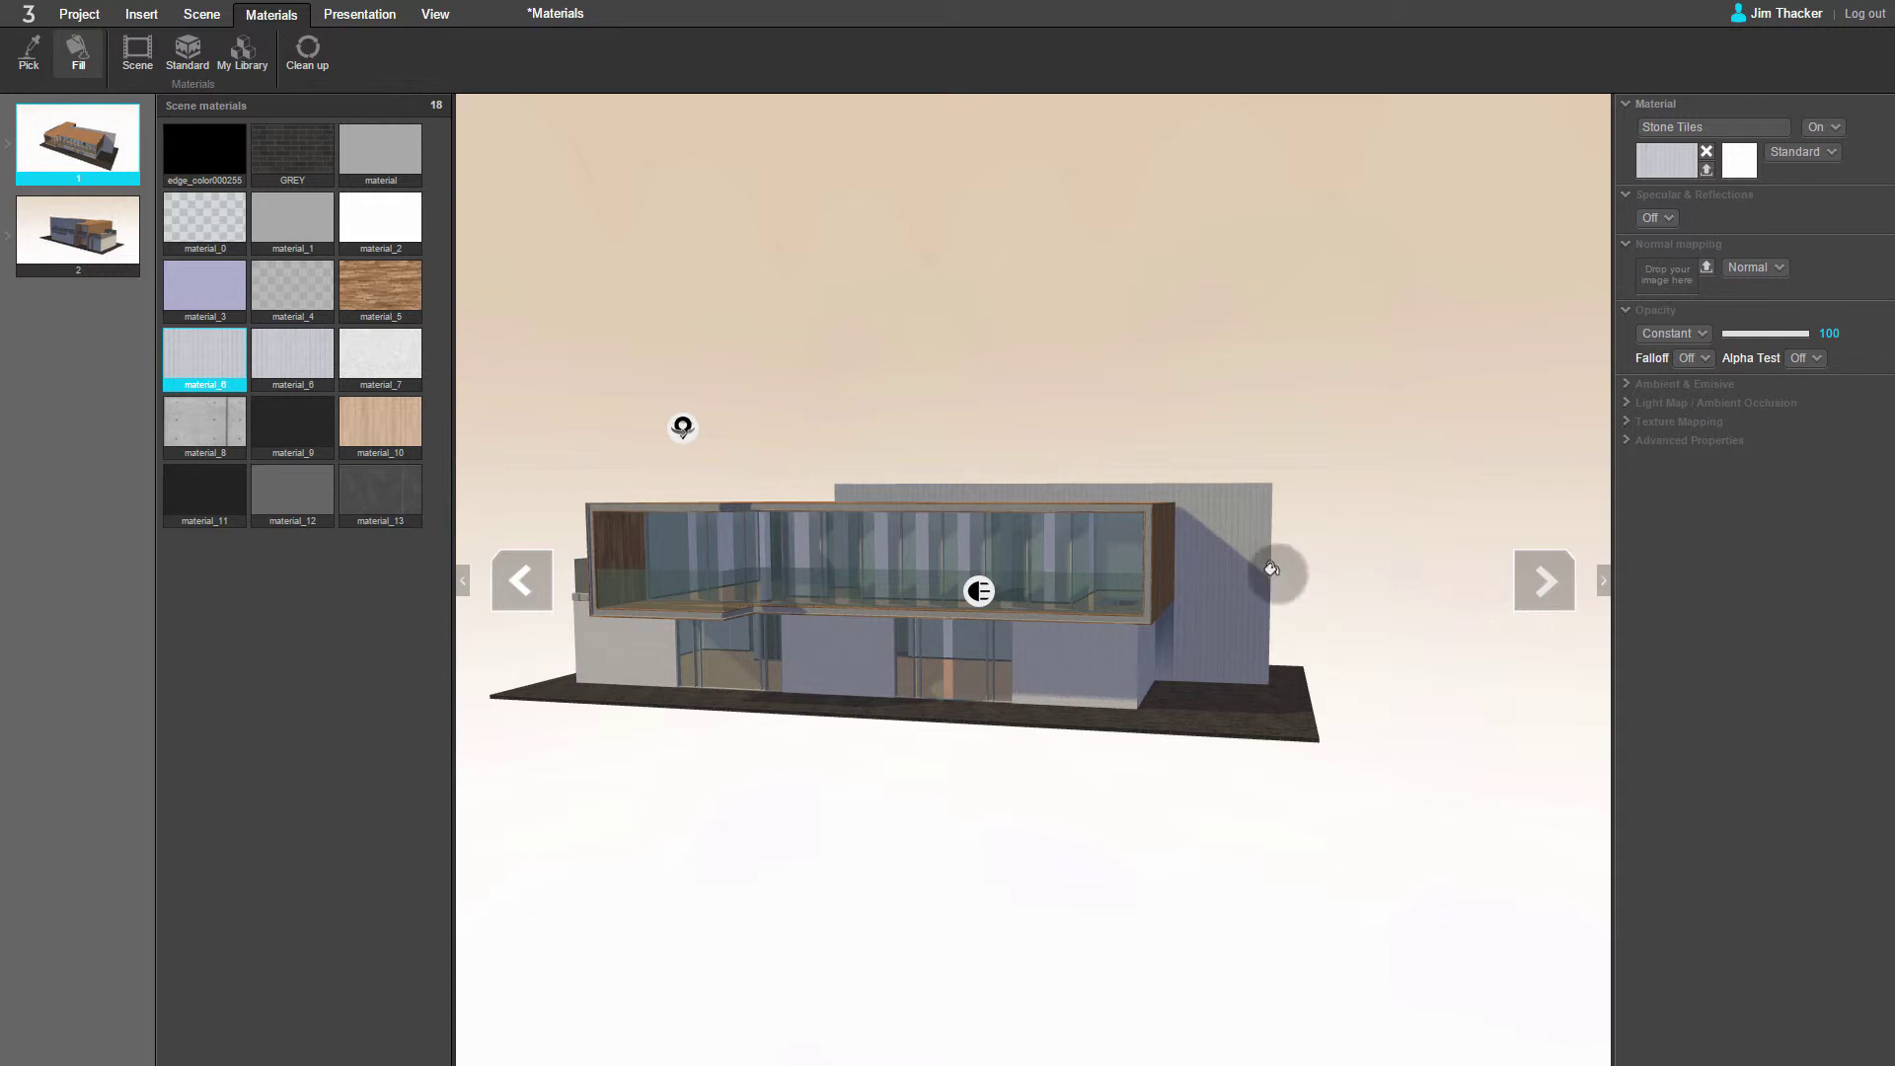
pyautogui.click(78, 54)
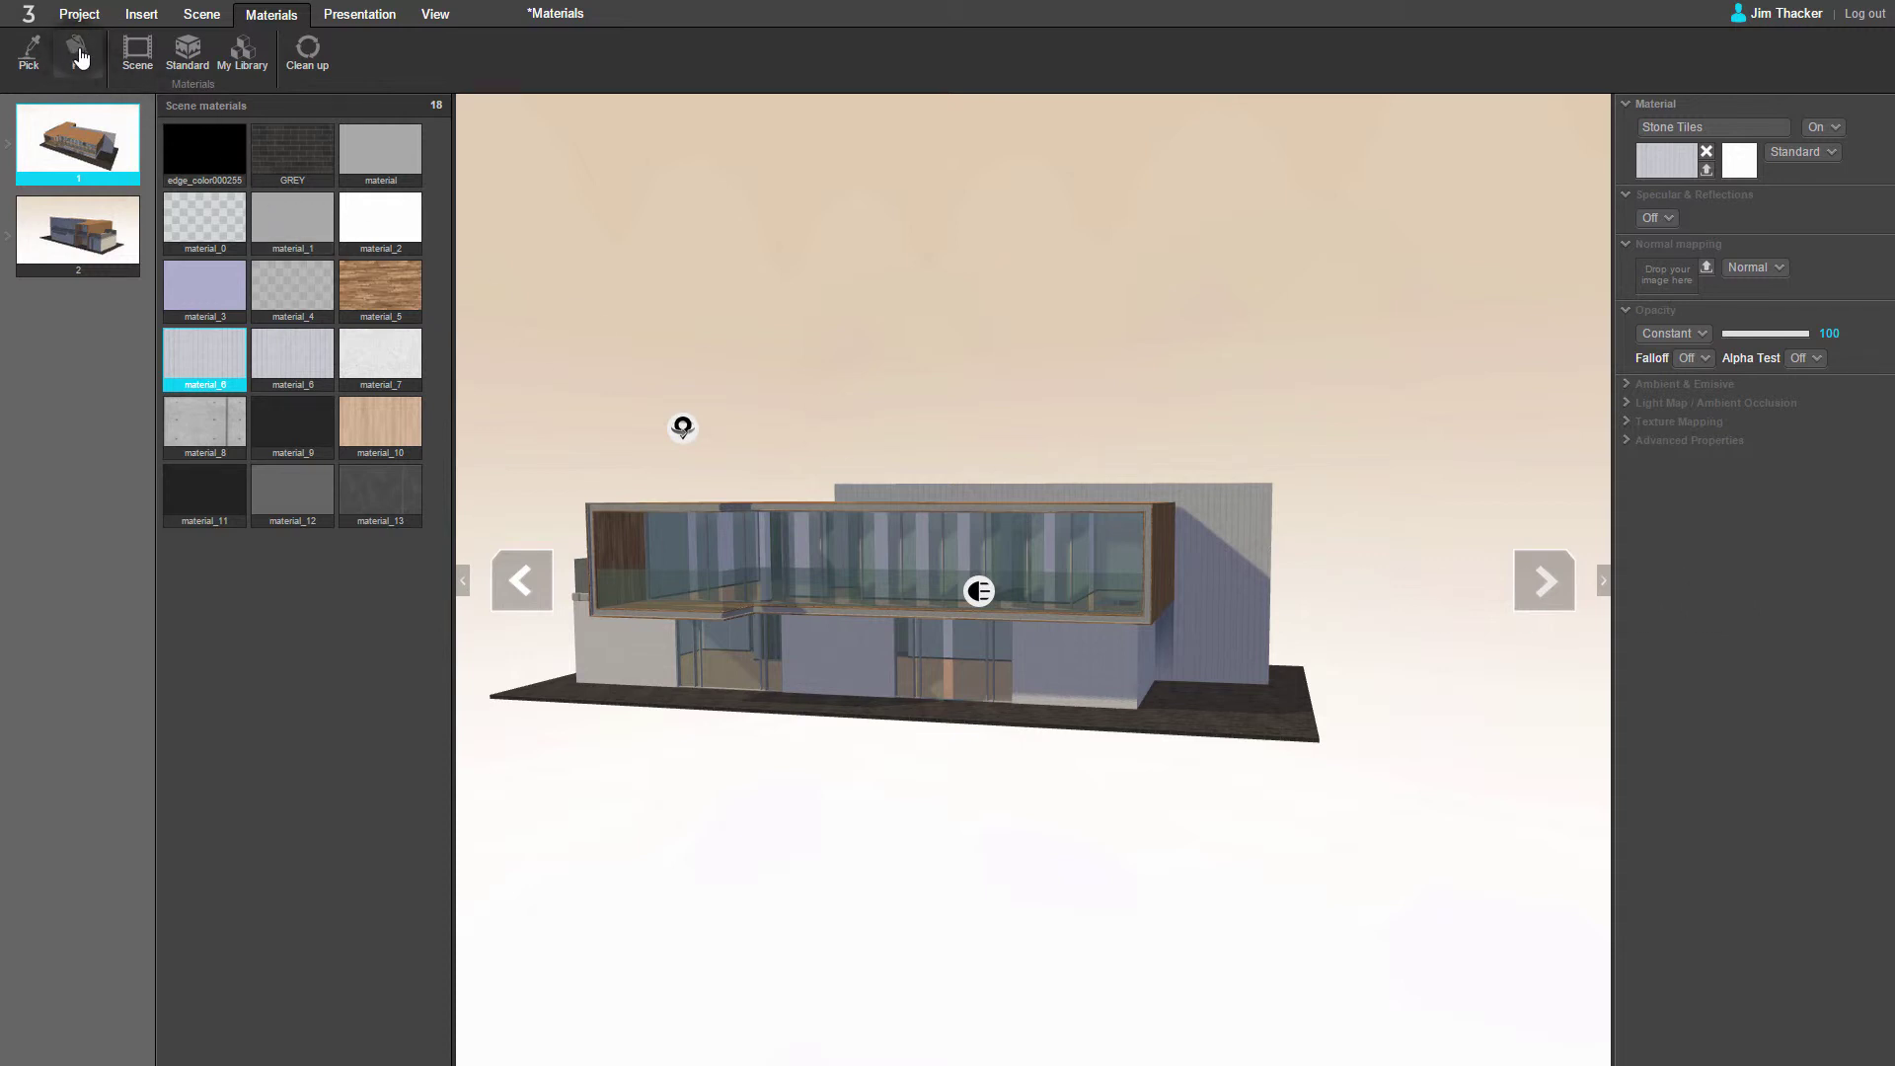
pyautogui.click(1212, 567)
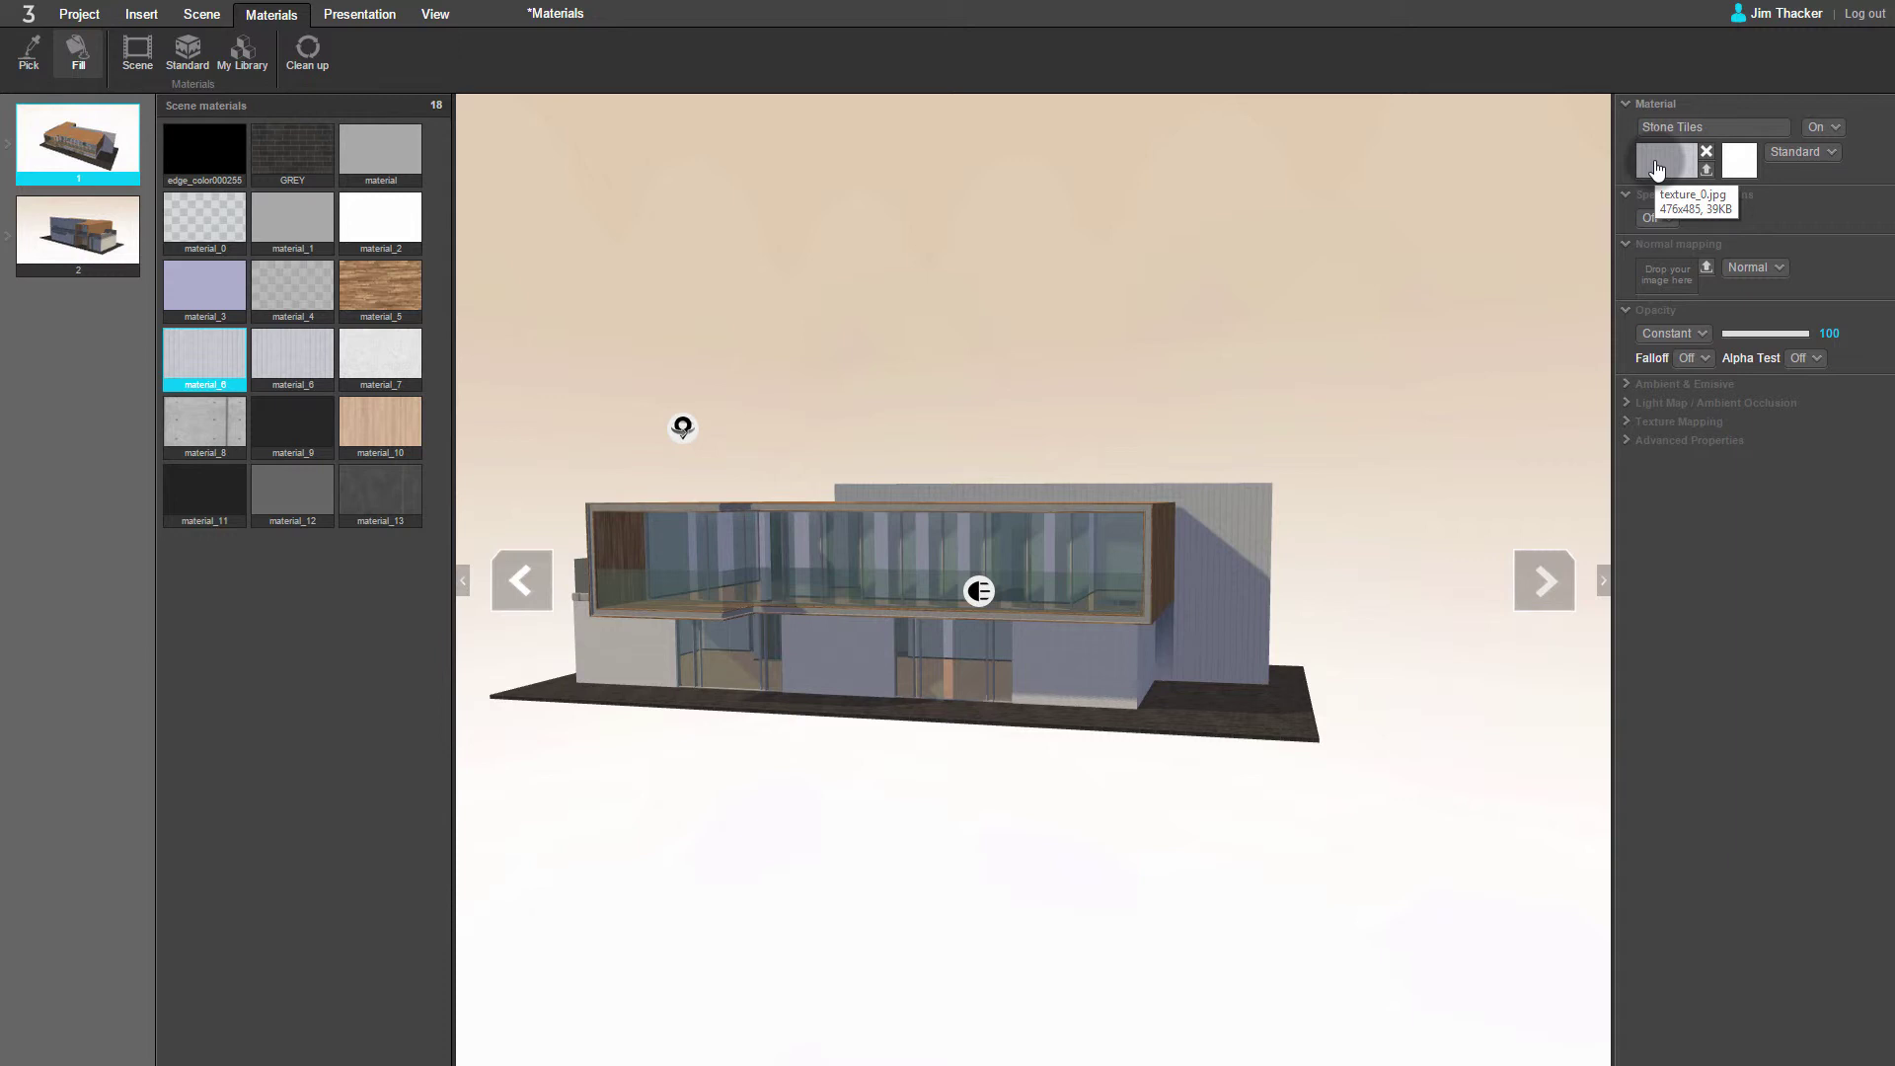
# Step: Replace the Stone Tiles diffuse texture with the StoneTiles image from the Textures folder
pyautogui.click(1706, 151)
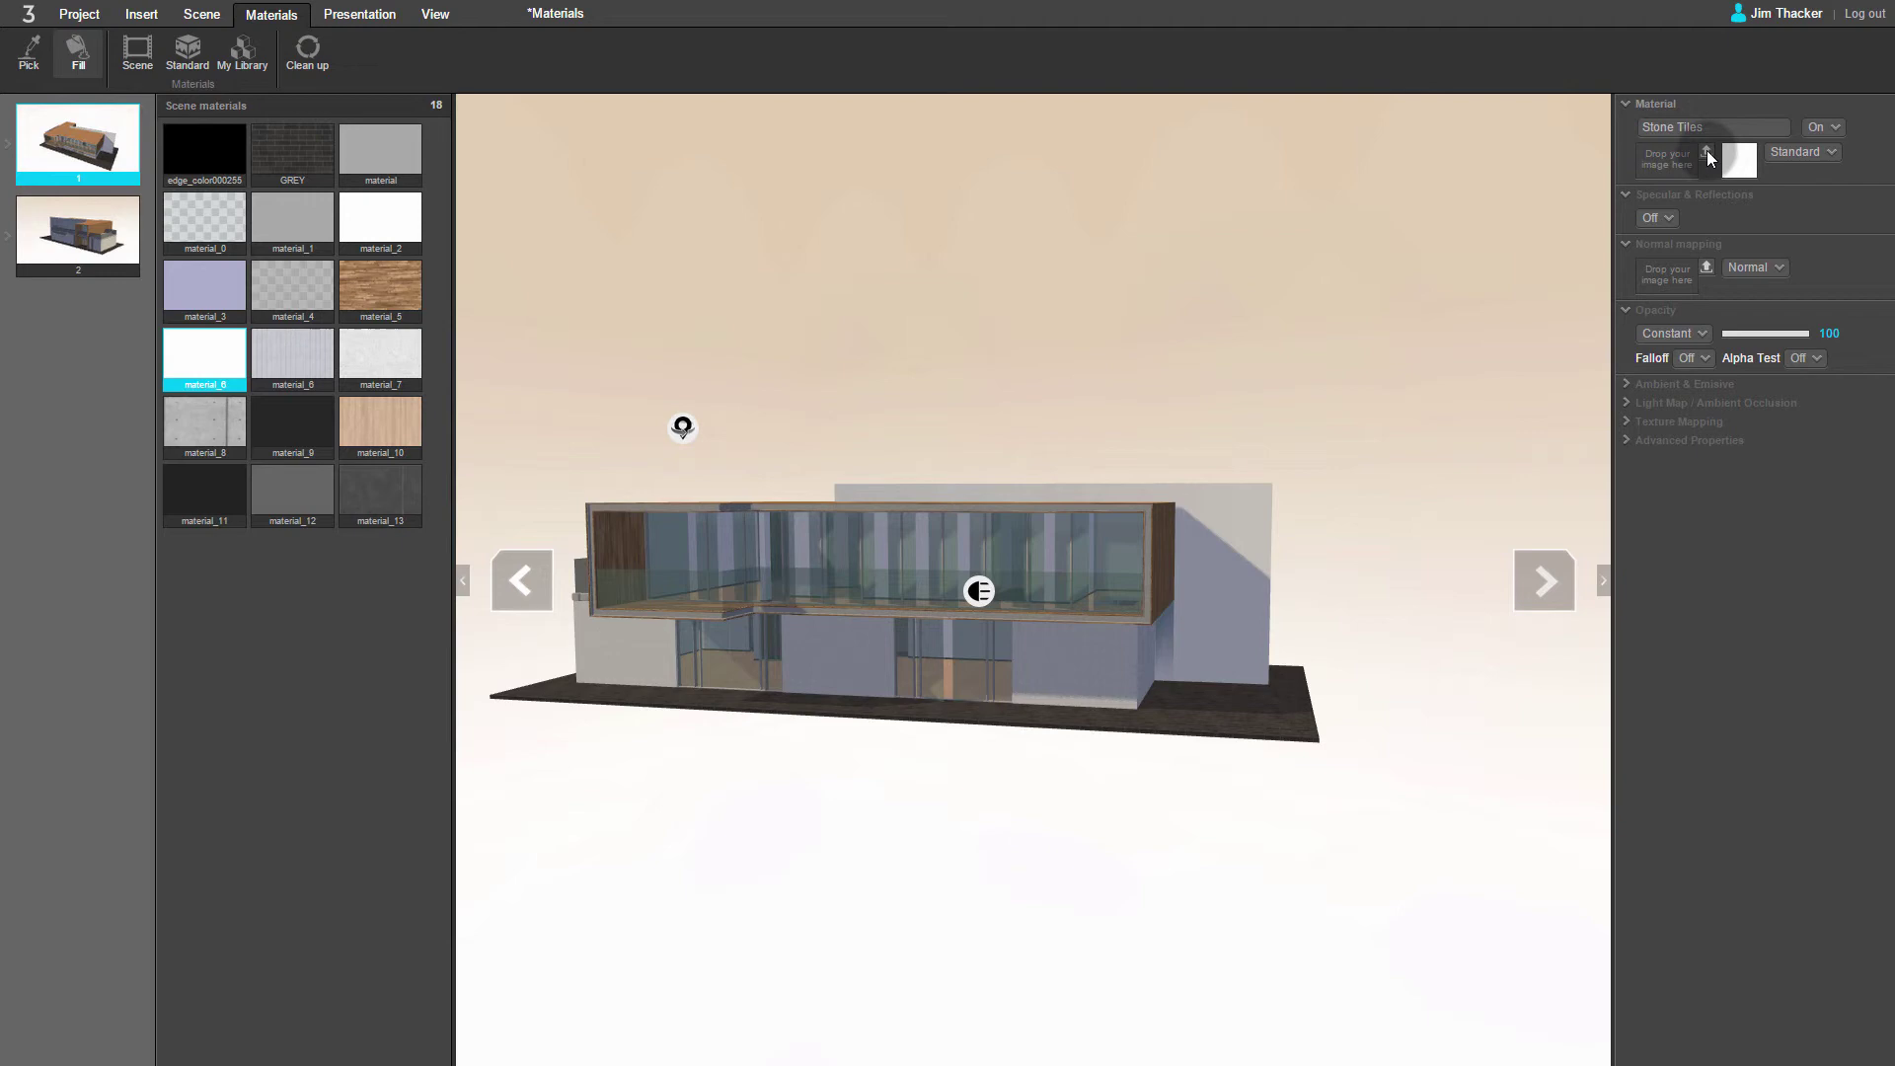
pyautogui.click(1707, 151)
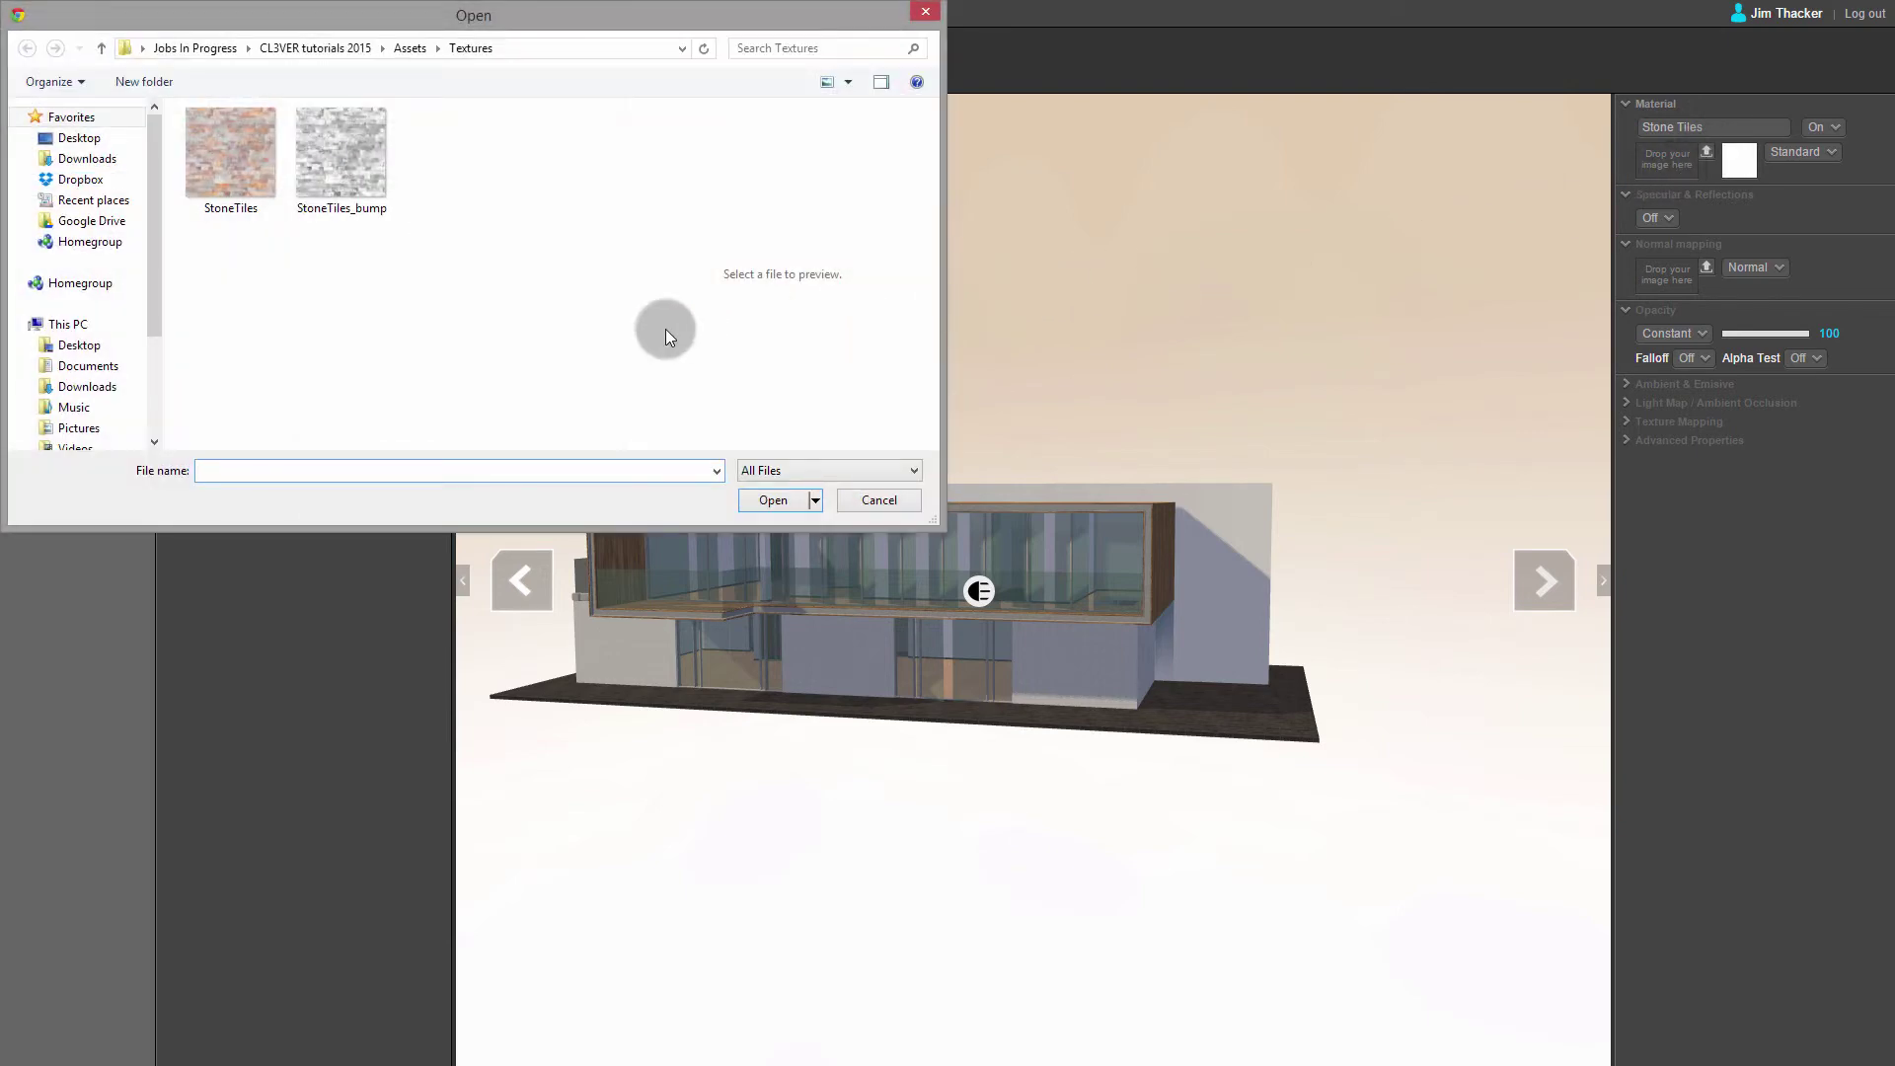
pyautogui.click(249, 174)
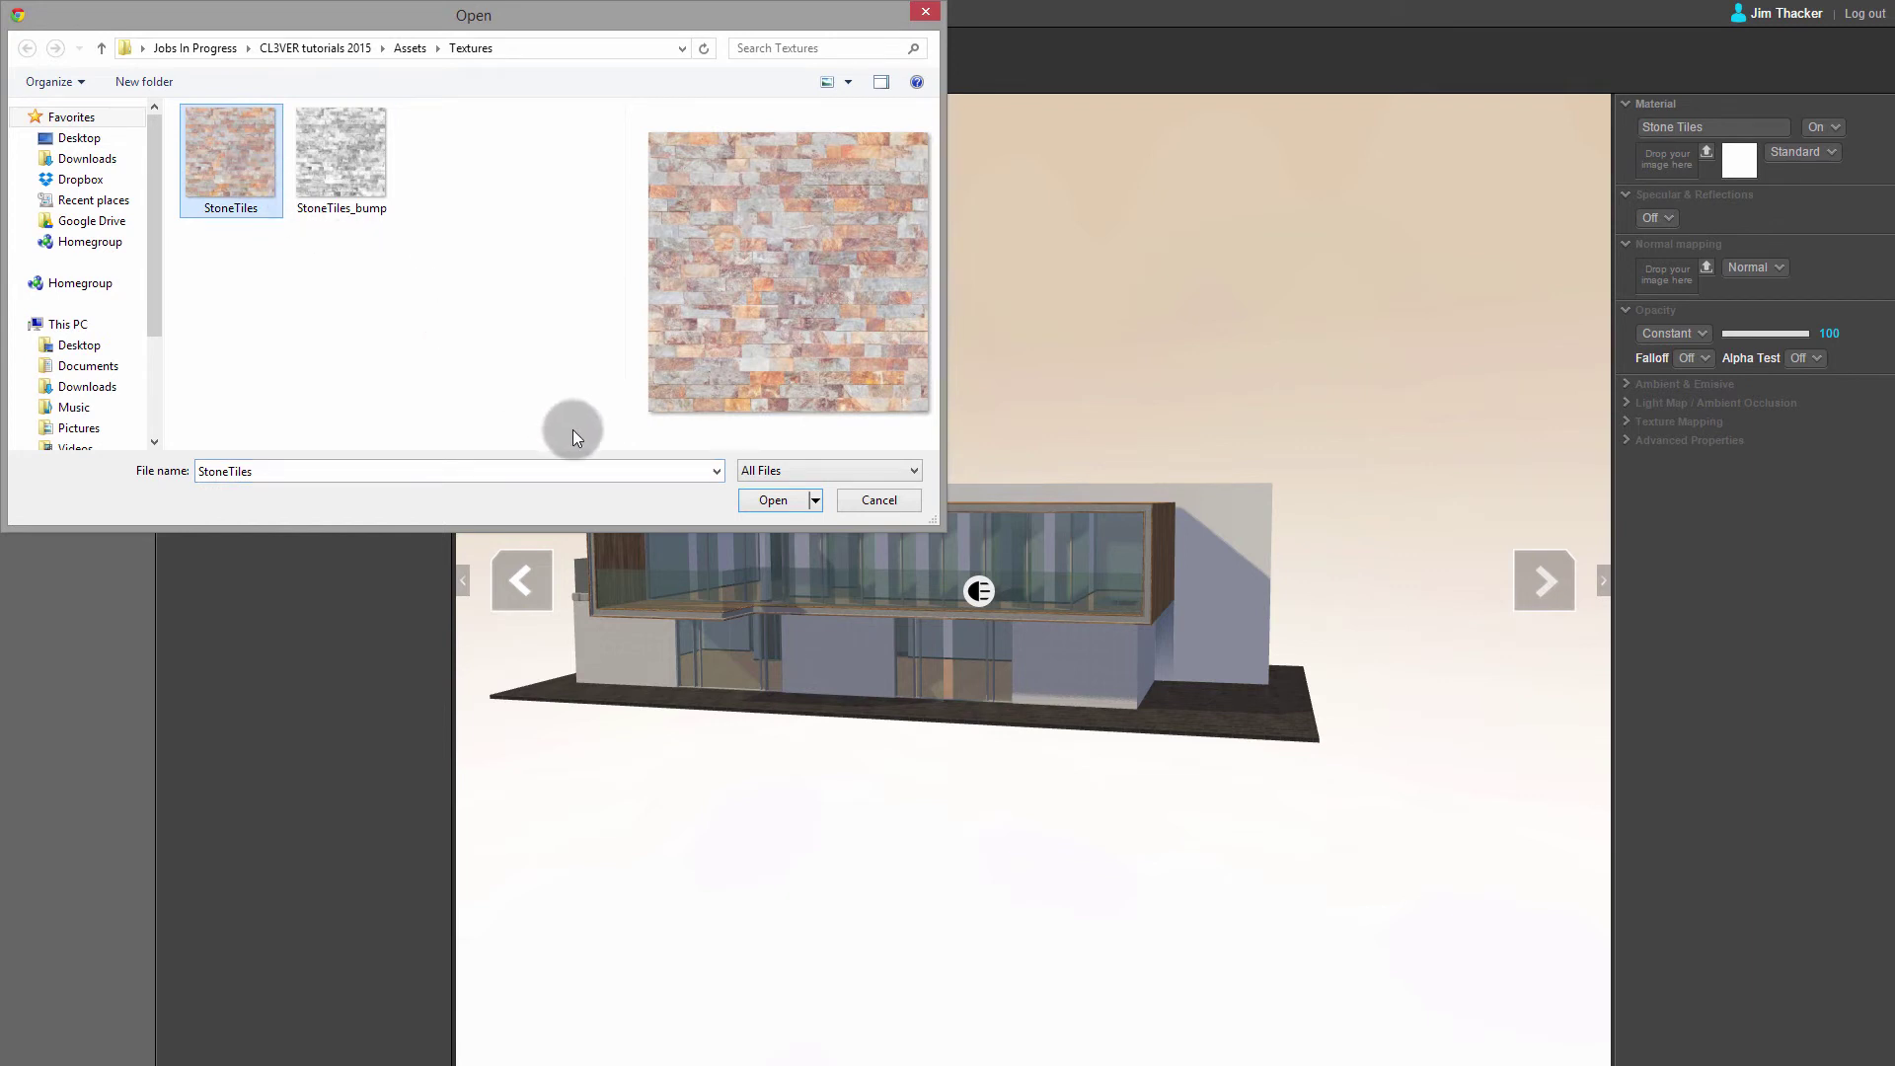
pyautogui.click(774, 501)
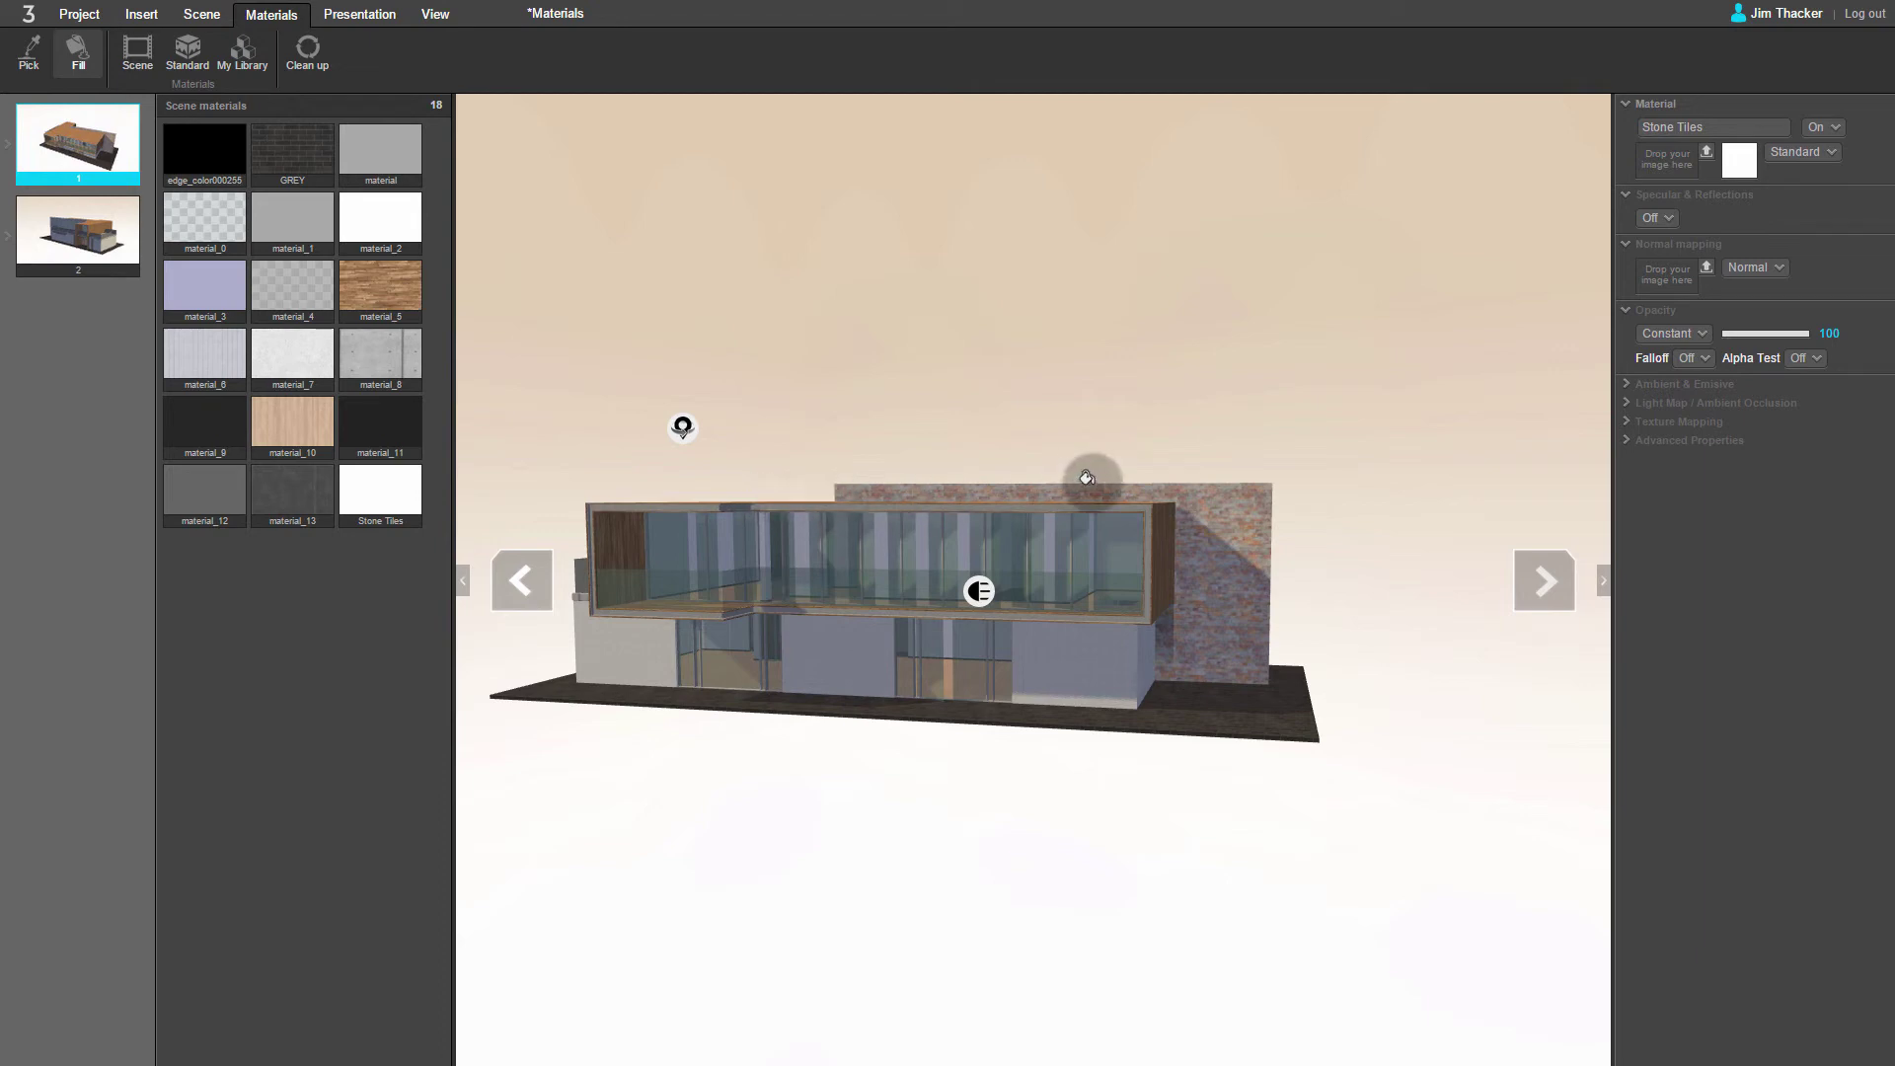
# Step: Load StoneTiles_bump as the Stone Tiles normal mapping image and set its type to Bump Map
pyautogui.click(1706, 266)
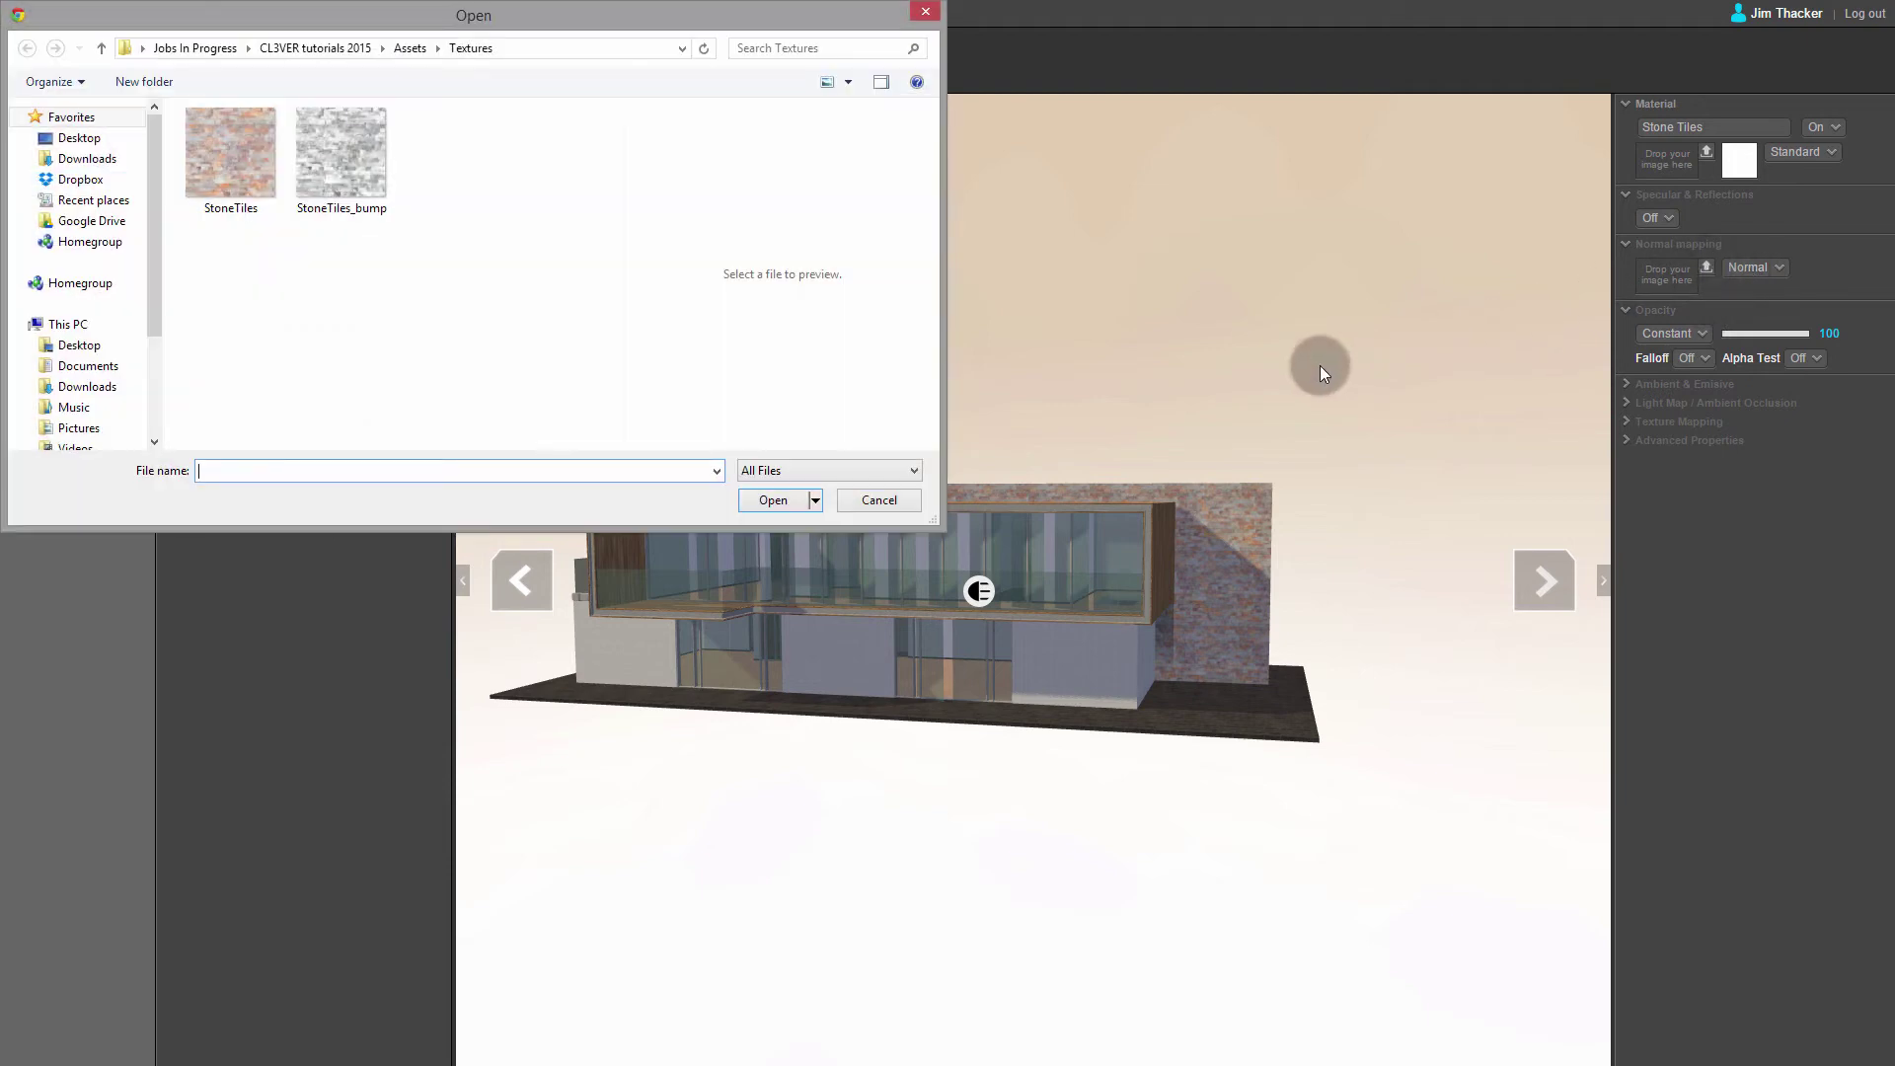
pyautogui.click(364, 176)
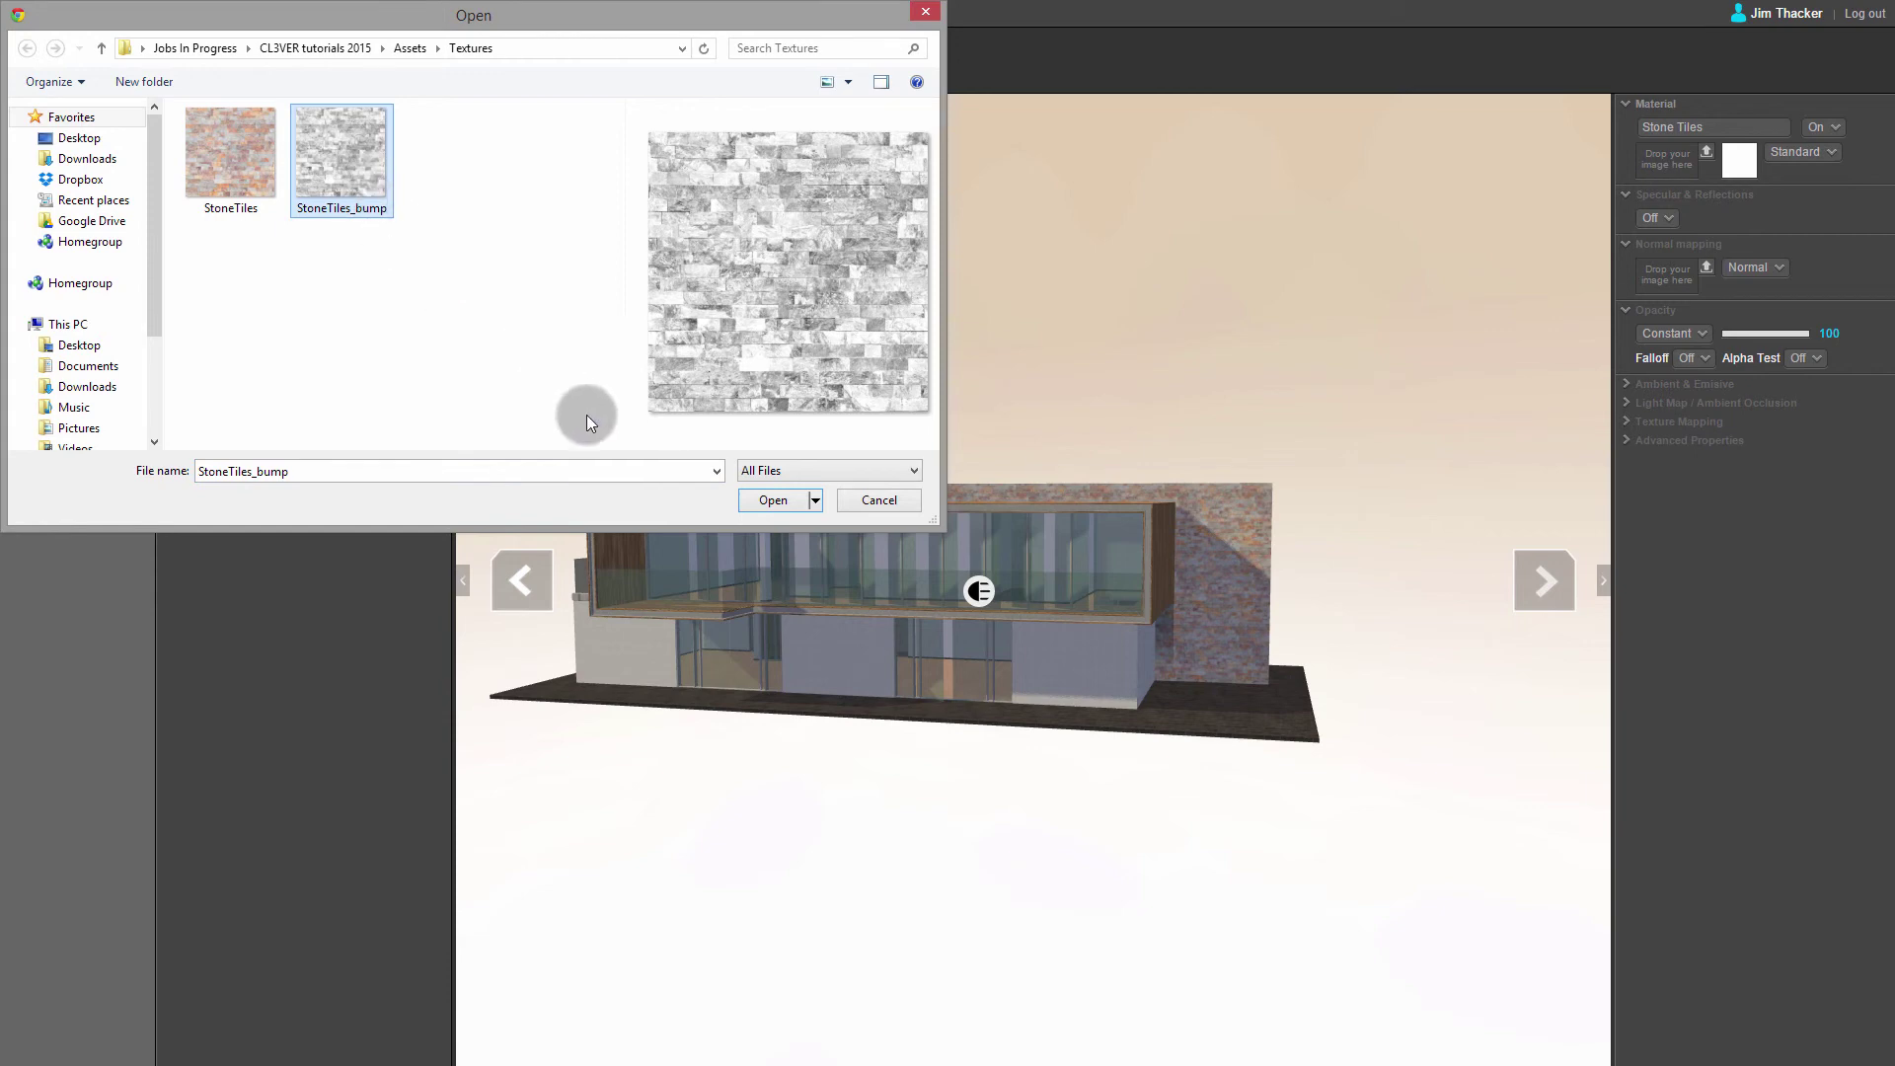
pyautogui.click(772, 501)
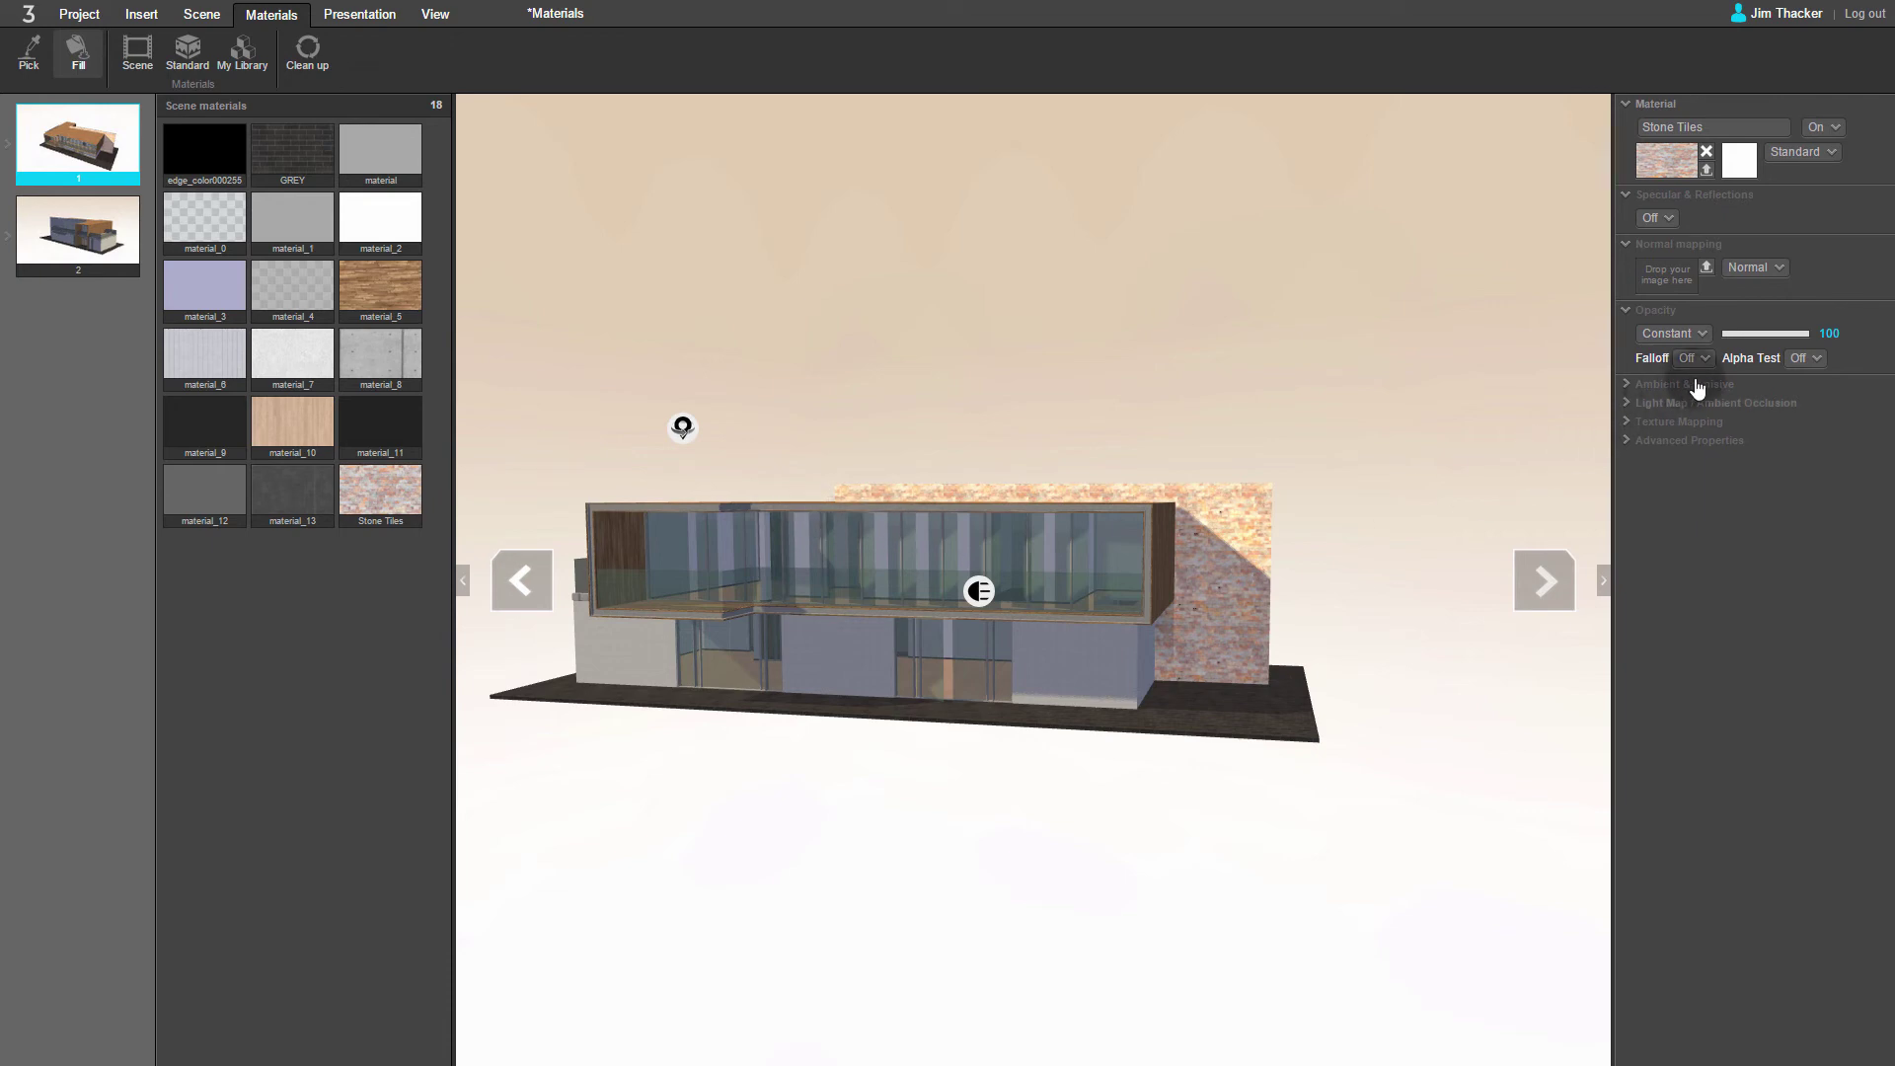
pyautogui.click(1783, 276)
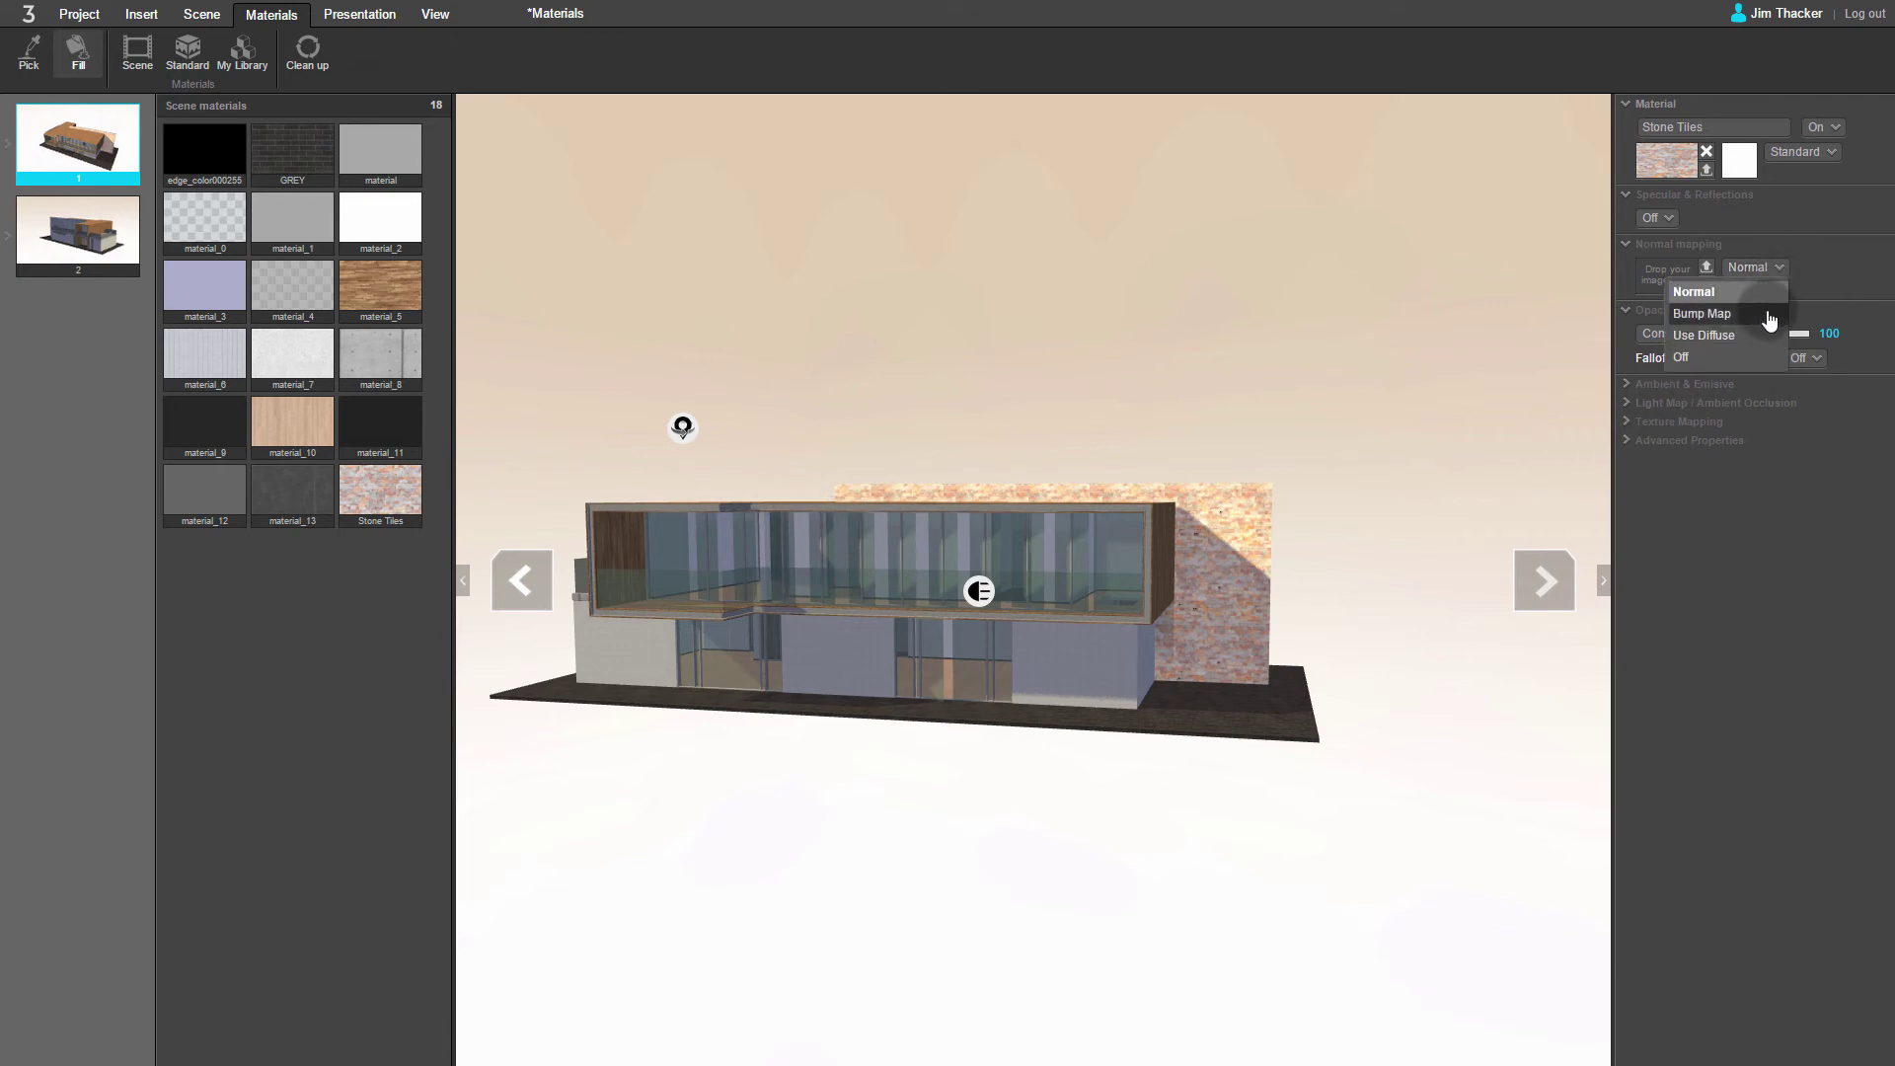
pyautogui.click(1768, 315)
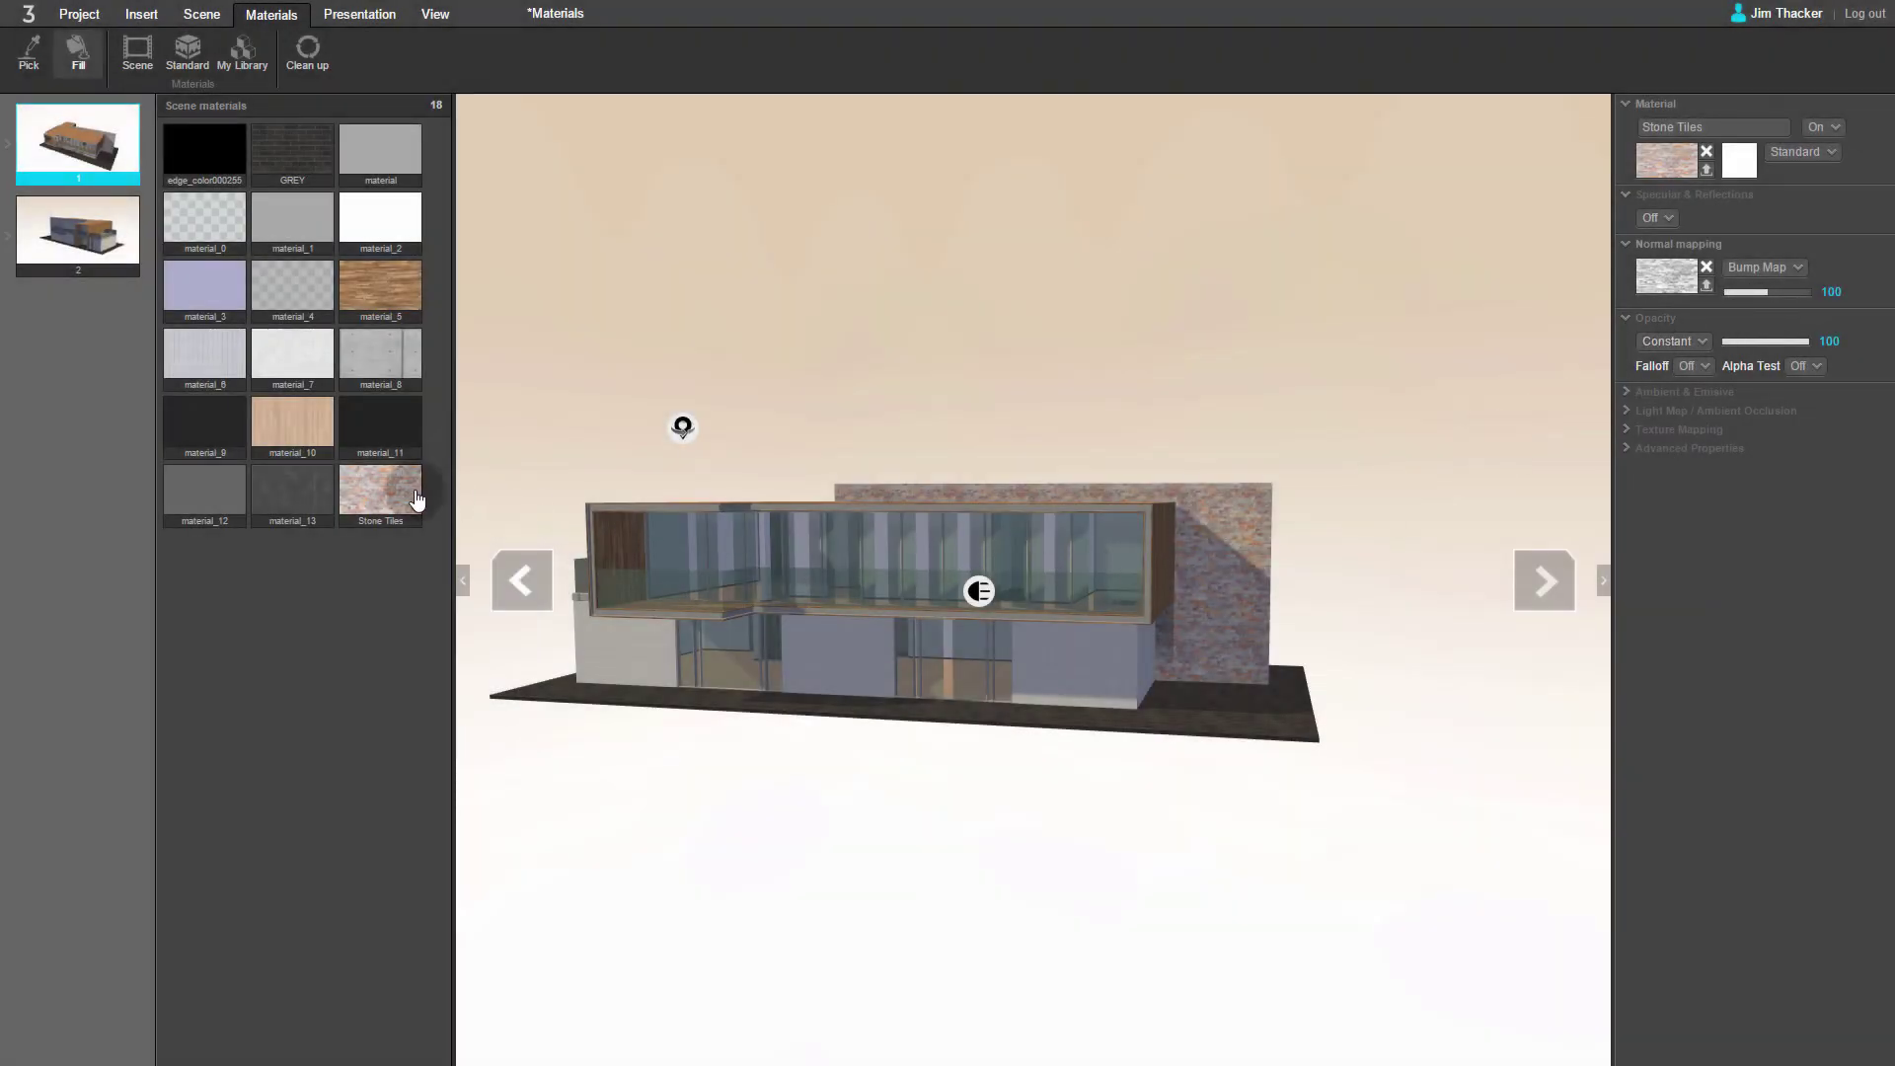
# Step: Bring up the context menu for the Stone Tiles thumbnail in Scene materials
pyautogui.rightClick(411, 497)
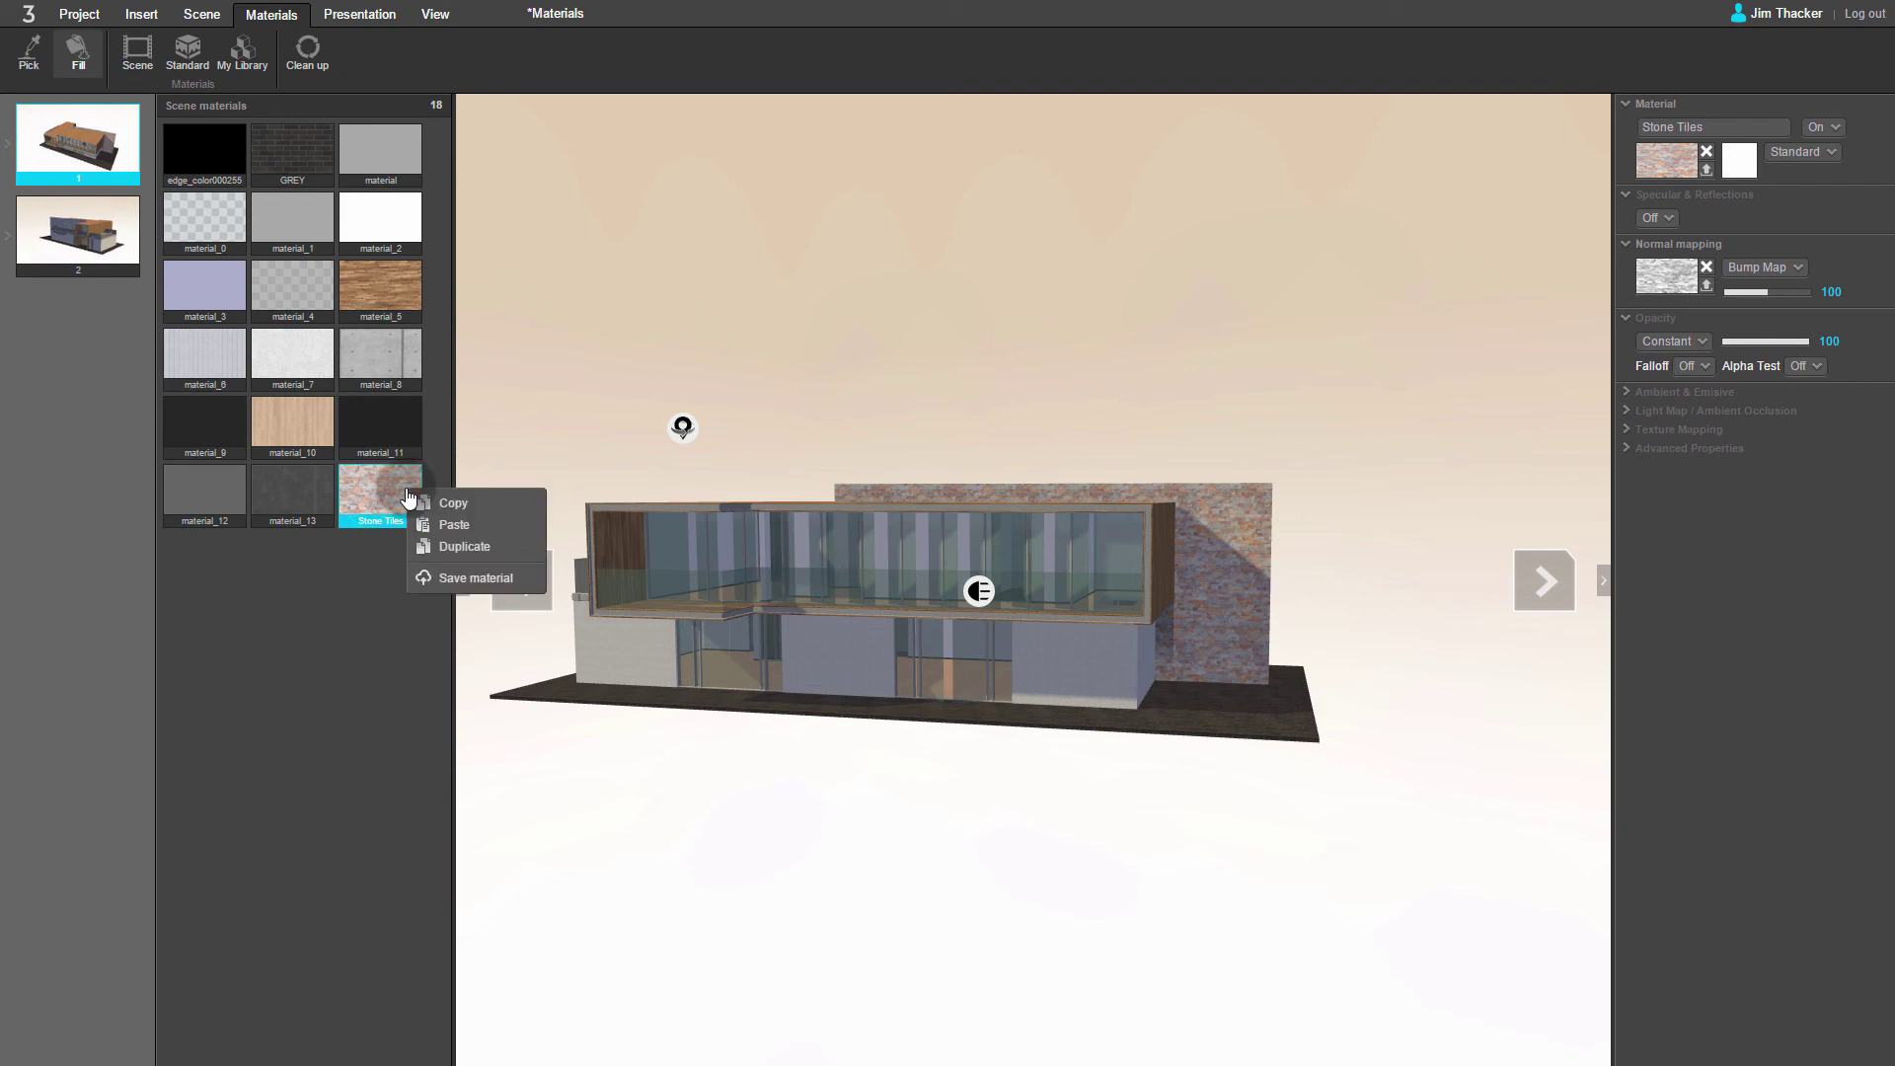